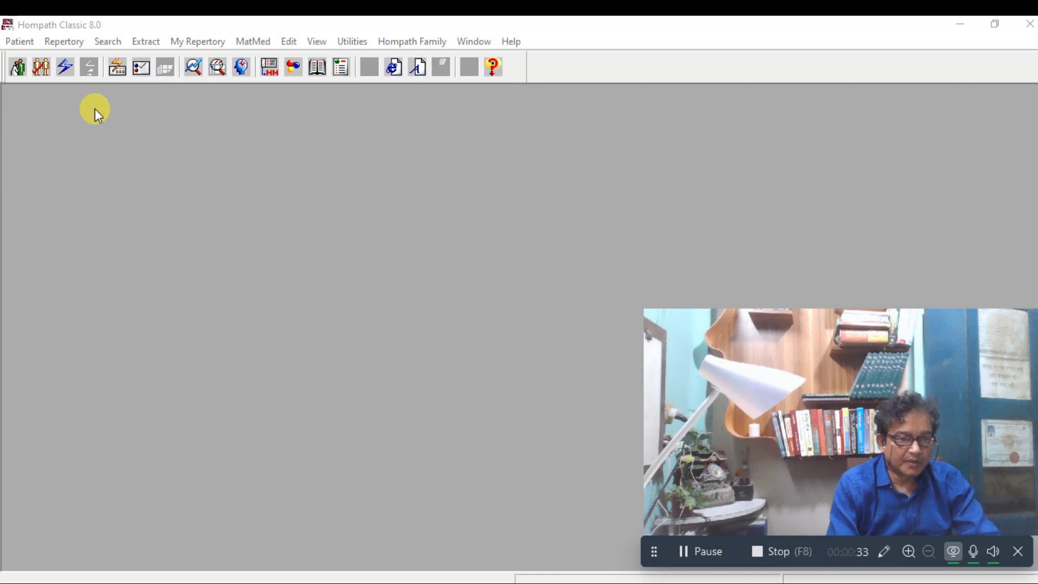
Start a Speed Case and open the Mind chapter of the Complete repertory
{"action": "left_click", "coordinate": [64, 69]}
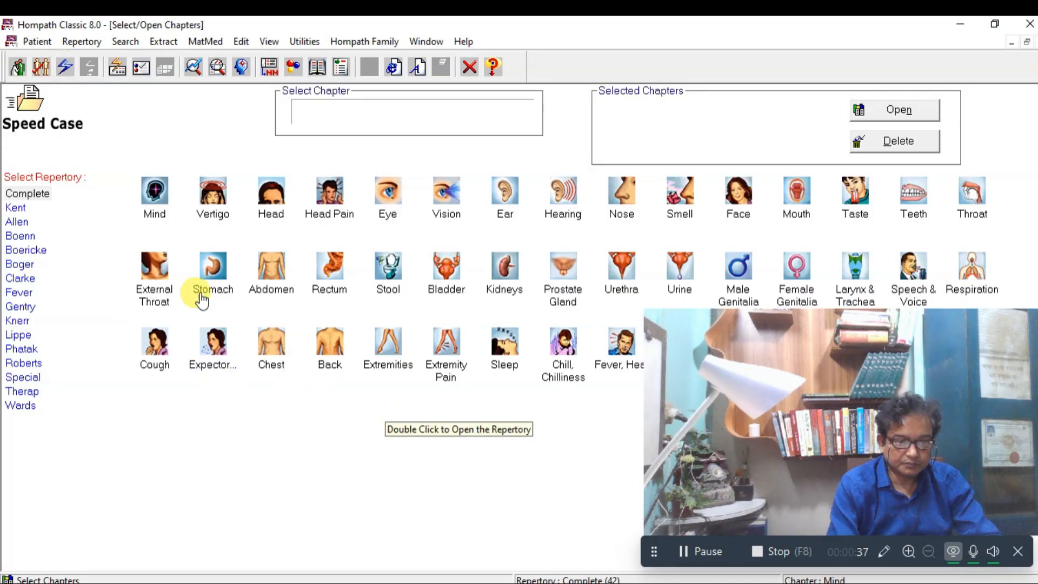
{"action": "left_click", "coordinate": [30, 195]}
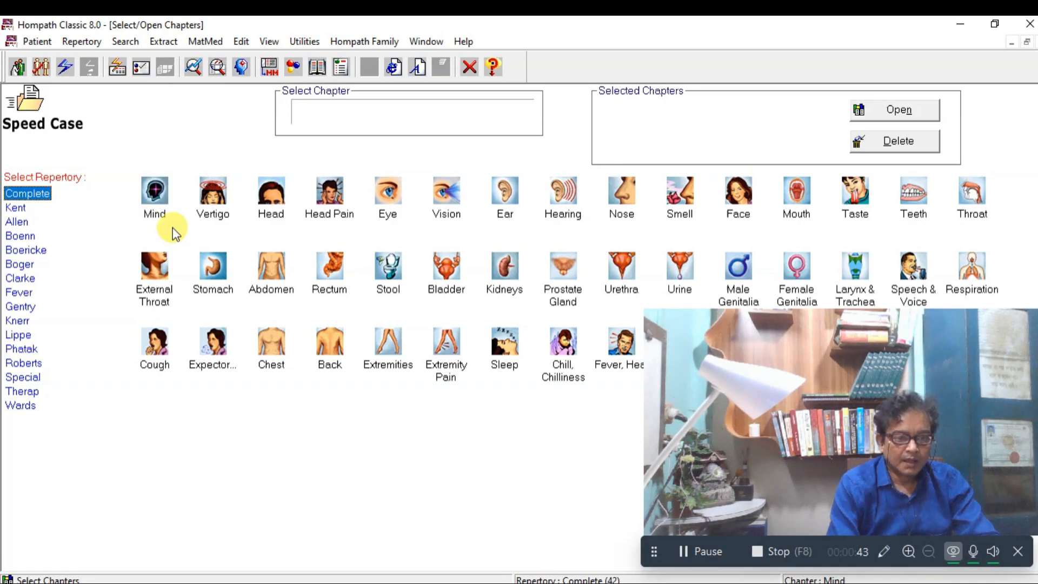
{"action": "left_click", "coordinate": [165, 209]}
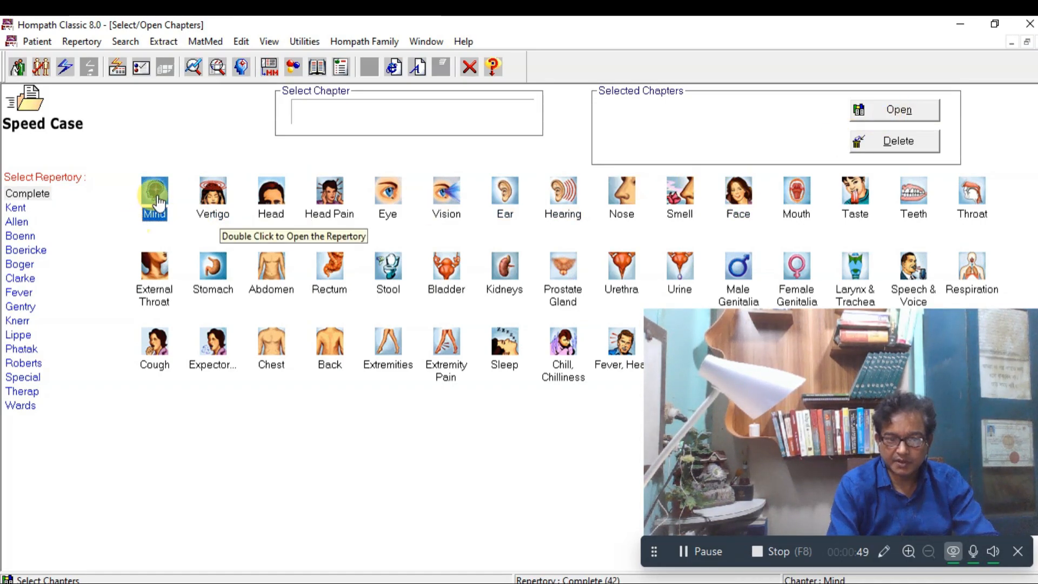
{"action": "double_click", "coordinate": [155, 200]}
{"action": "left_click", "coordinate": [890, 141]}
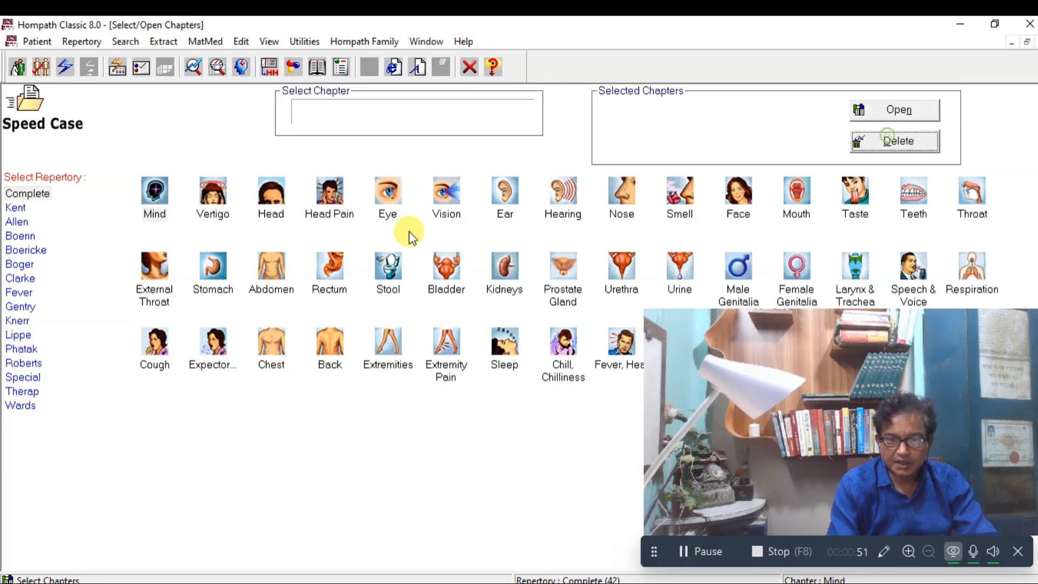
{"action": "double_click", "coordinate": [157, 198]}
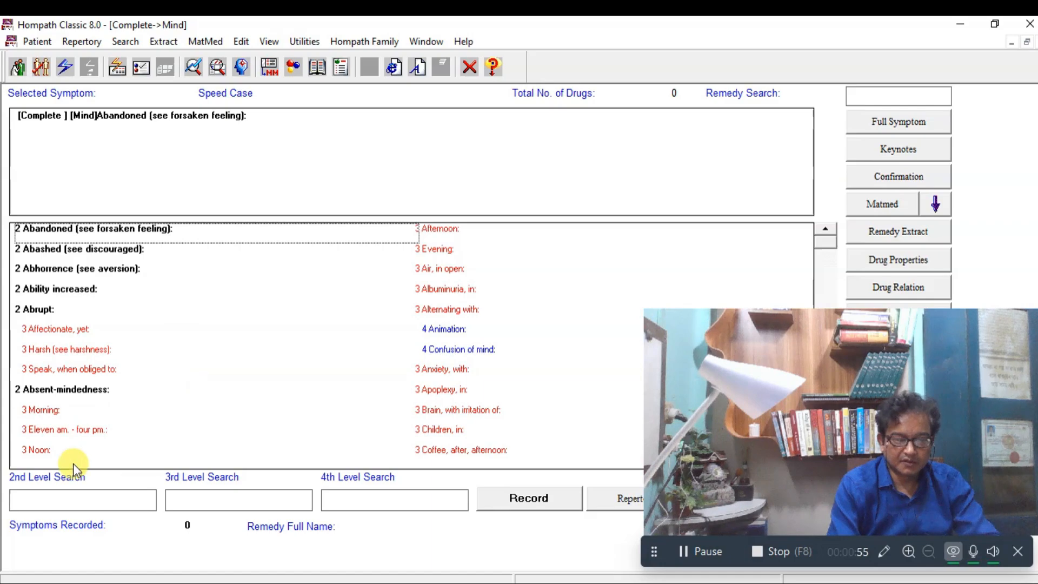
Find the second-level rubric "Censorious, critical" by searching for "cen" and record it for the case
{"action": "left_click", "coordinate": [67, 500]}
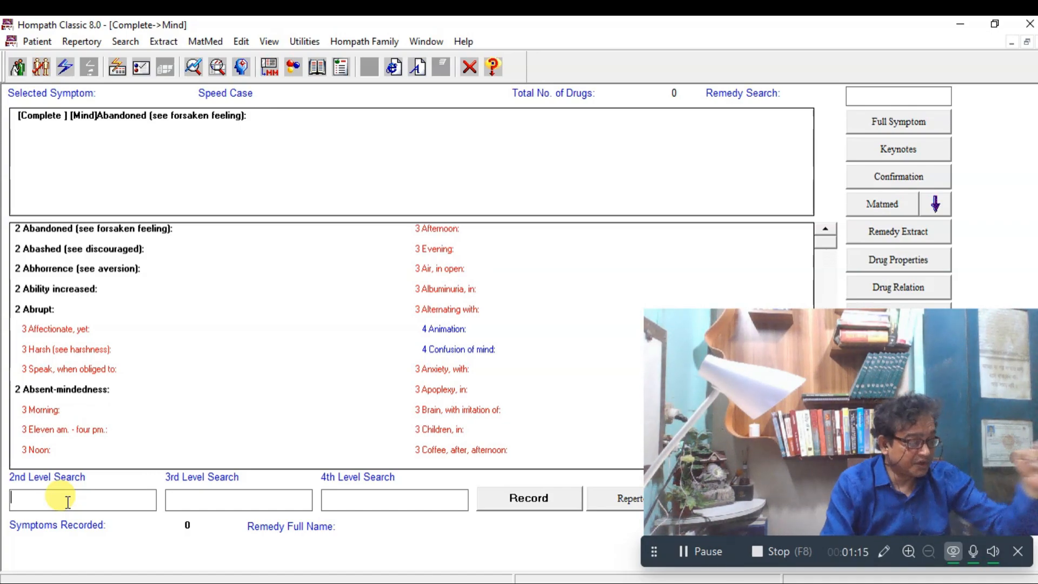
{"action": "type", "text": "ce"}
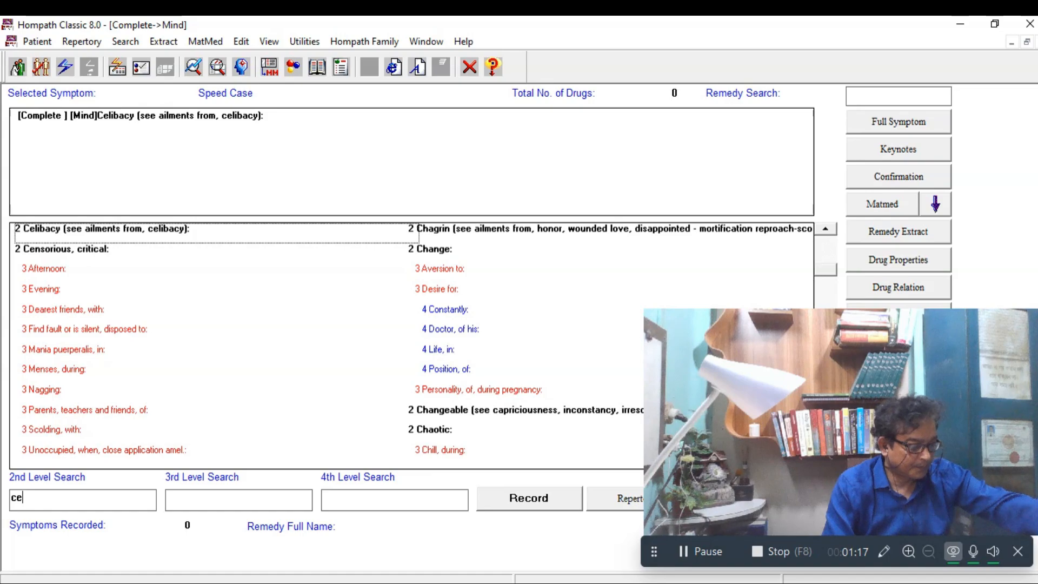
{"action": "type", "text": "n"}
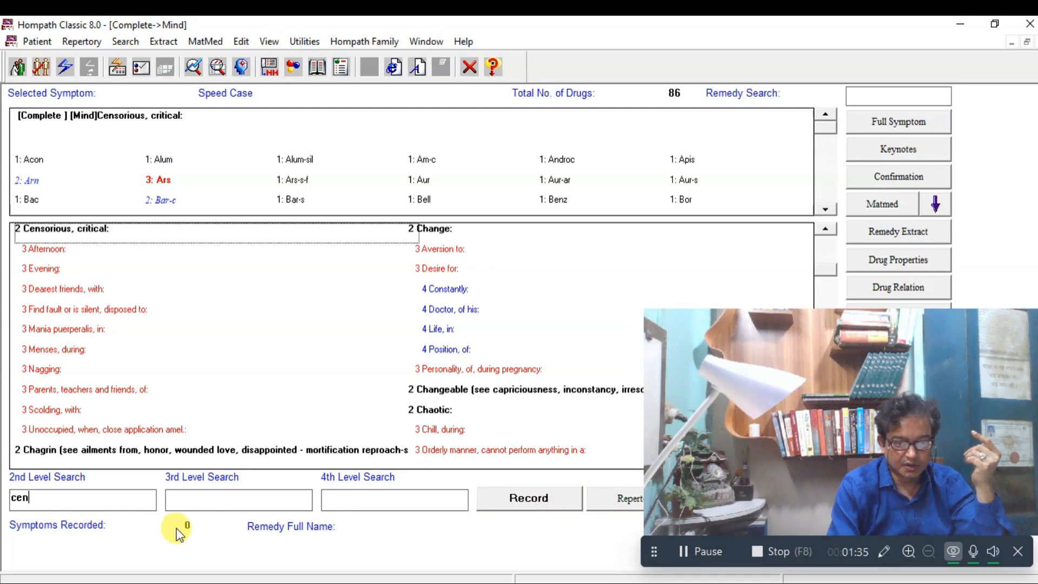
{"action": "left_click", "coordinate": [531, 506]}
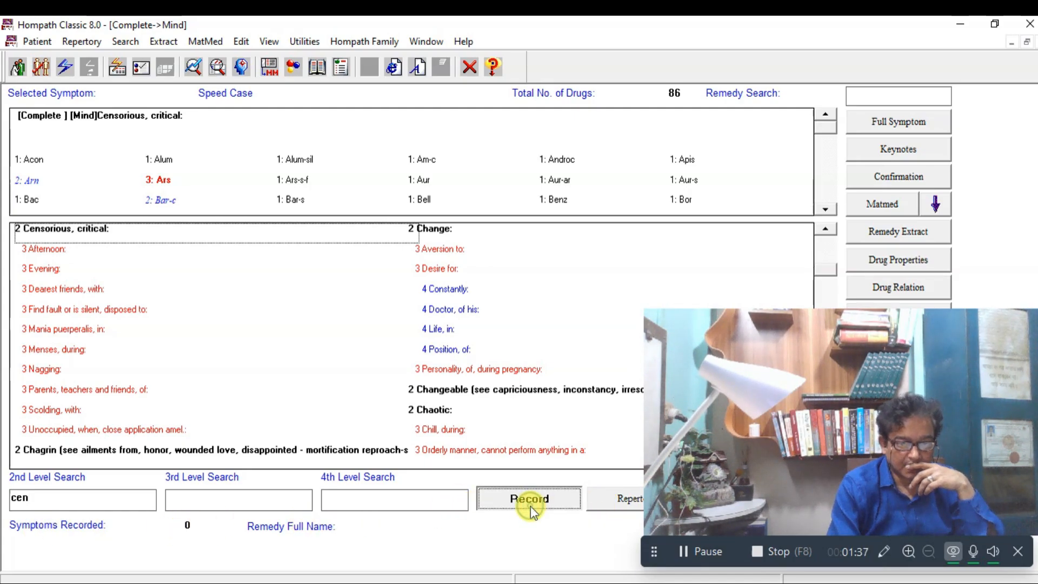
Find the rubric "Company: Desire for" using second-level term "comp" and third-level term "des", and record it
{"action": "left_click", "coordinate": [43, 503]}
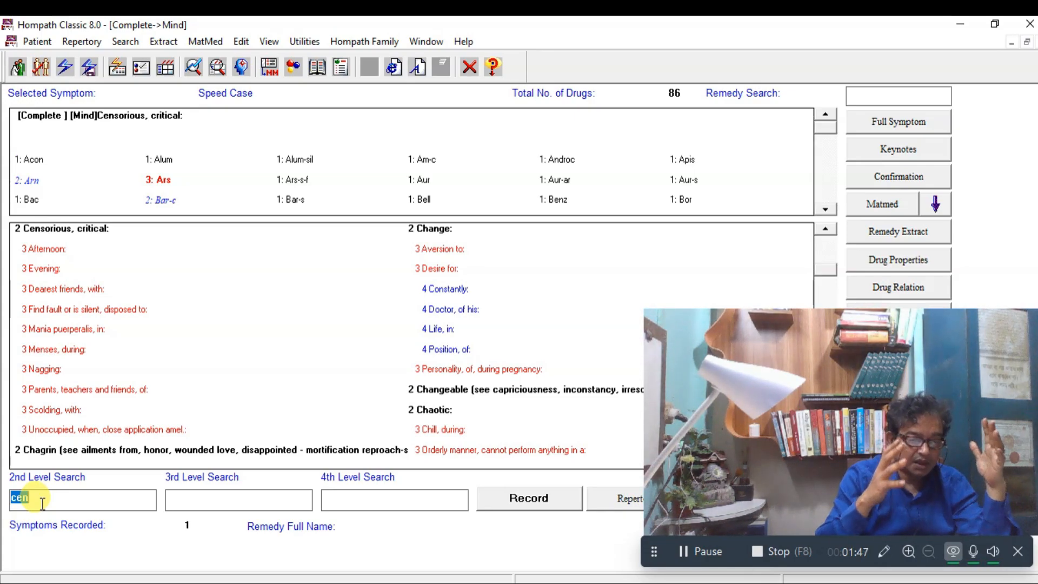
{"action": "type", "text": "com"}
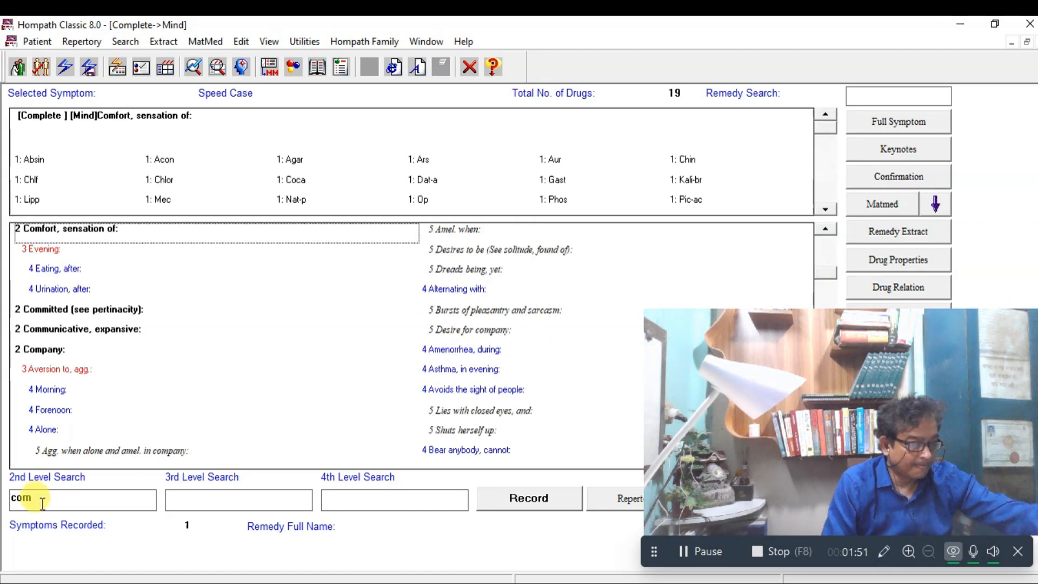
{"action": "type", "text": "a"}
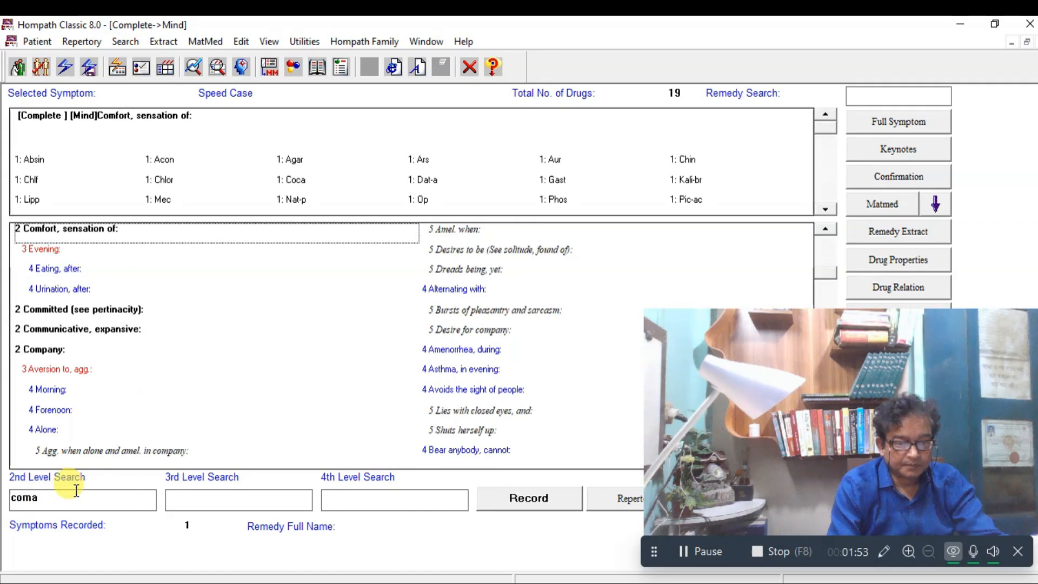
{"action": "key", "text": "BackSpace"}
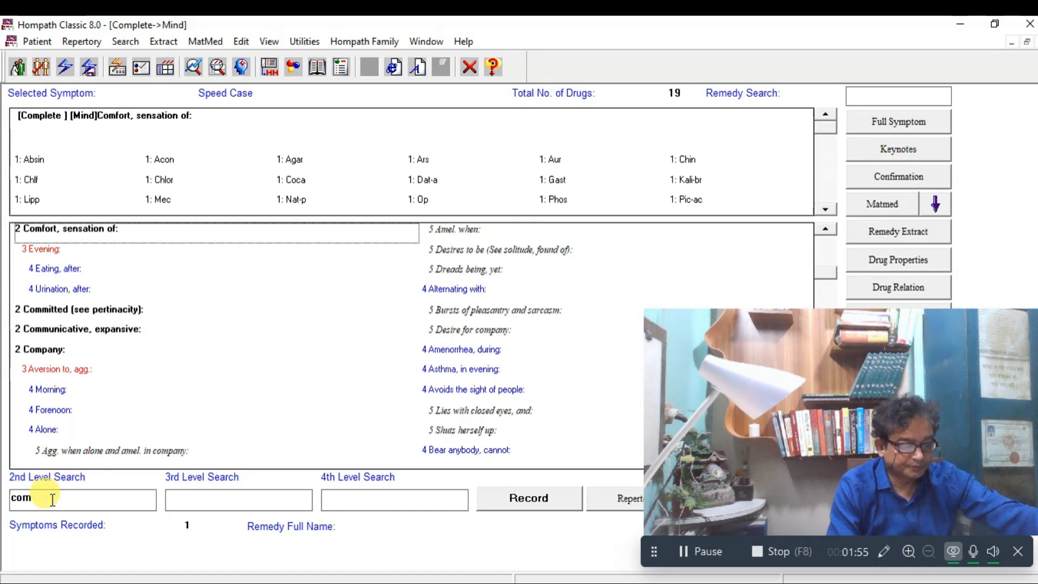
{"action": "type", "text": "p"}
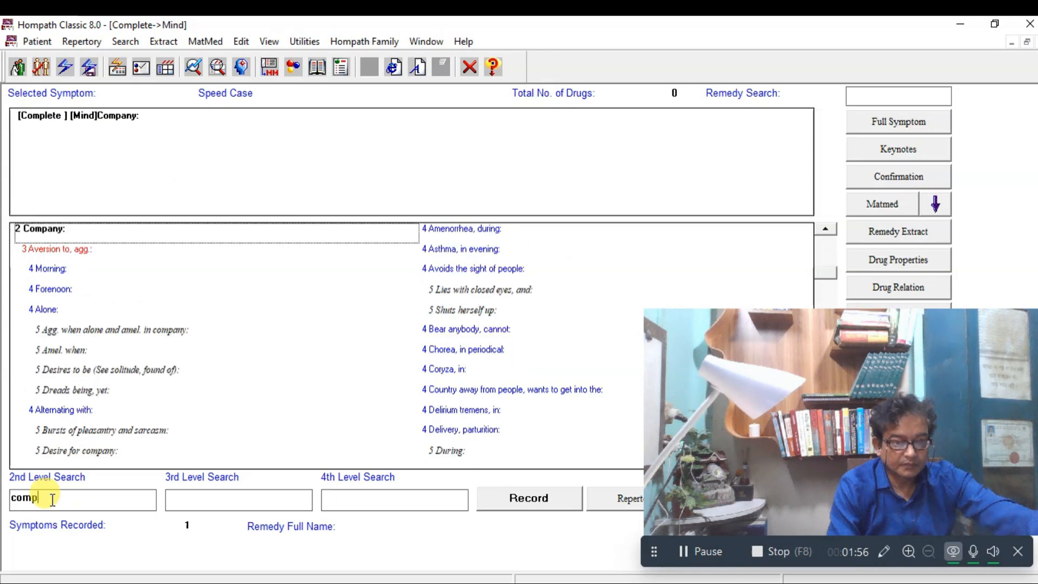
{"action": "left_click", "coordinate": [270, 499]}
{"action": "type", "text": "des"}
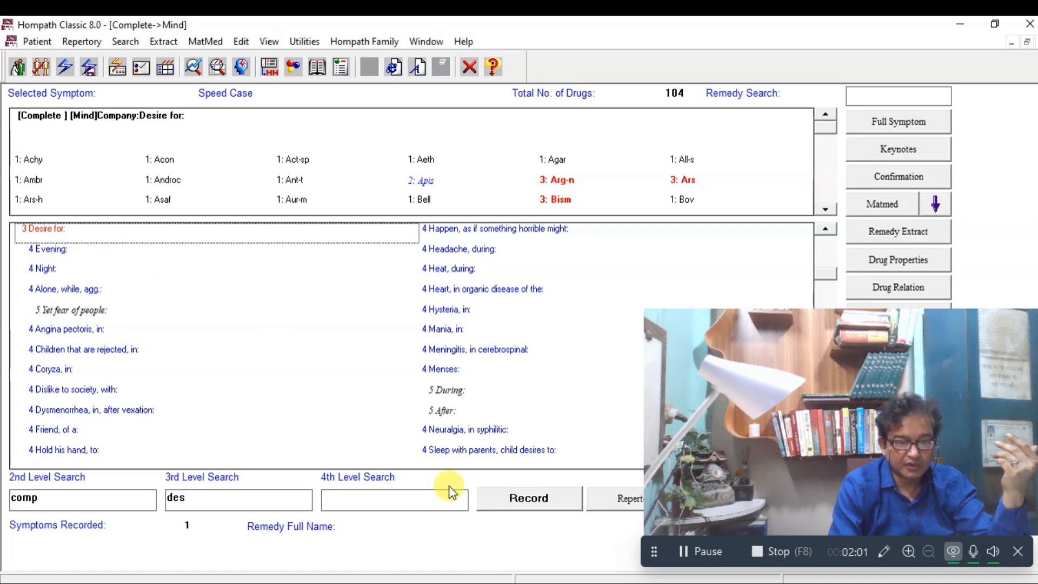
{"action": "left_click", "coordinate": [516, 500]}
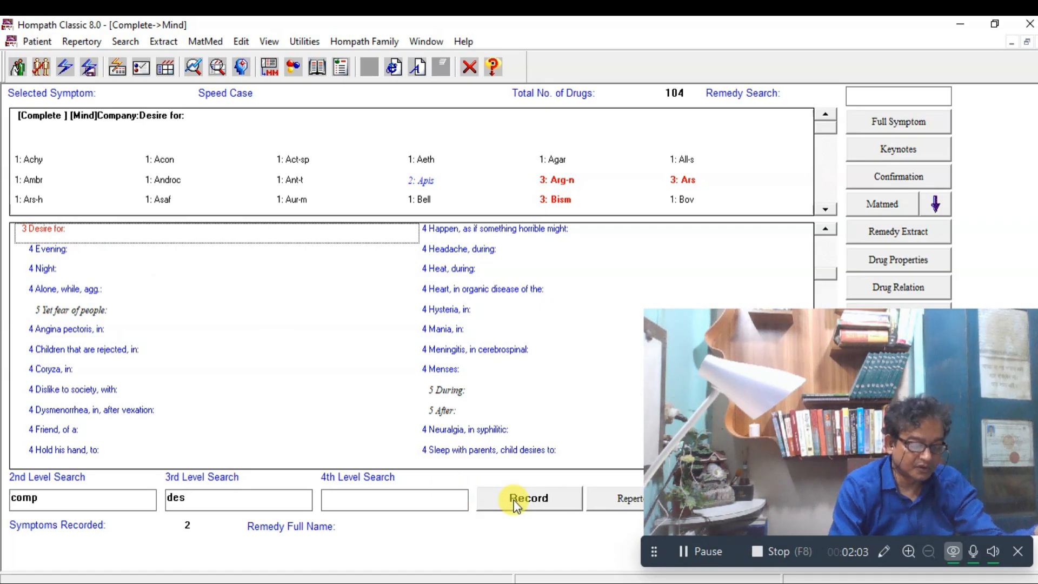
Search the second level for "conso" and record the "Agg." sub-rubric under Consolation
{"action": "double_click", "coordinate": [117, 499]}
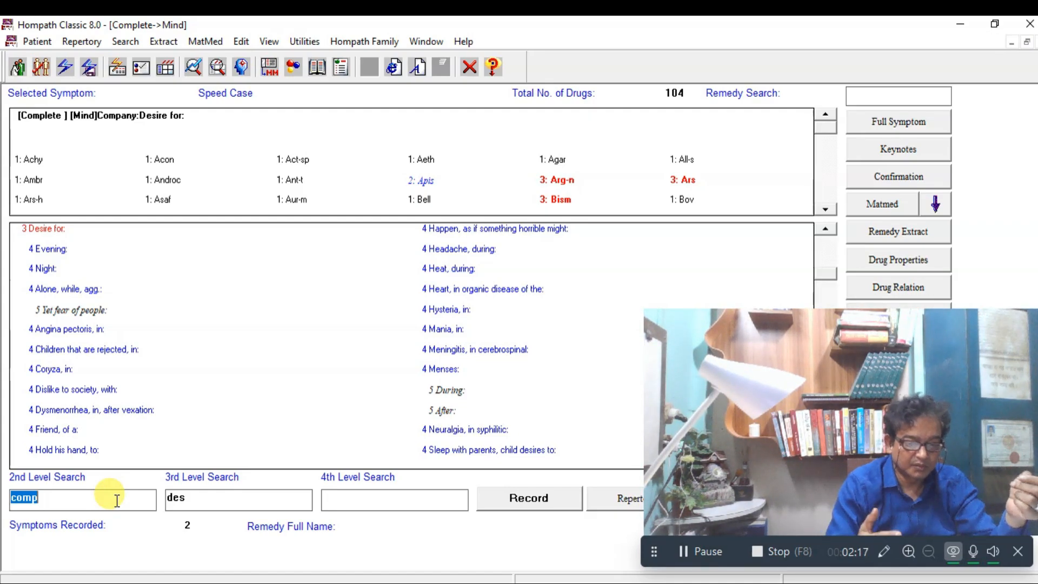
{"action": "type", "text": "c"}
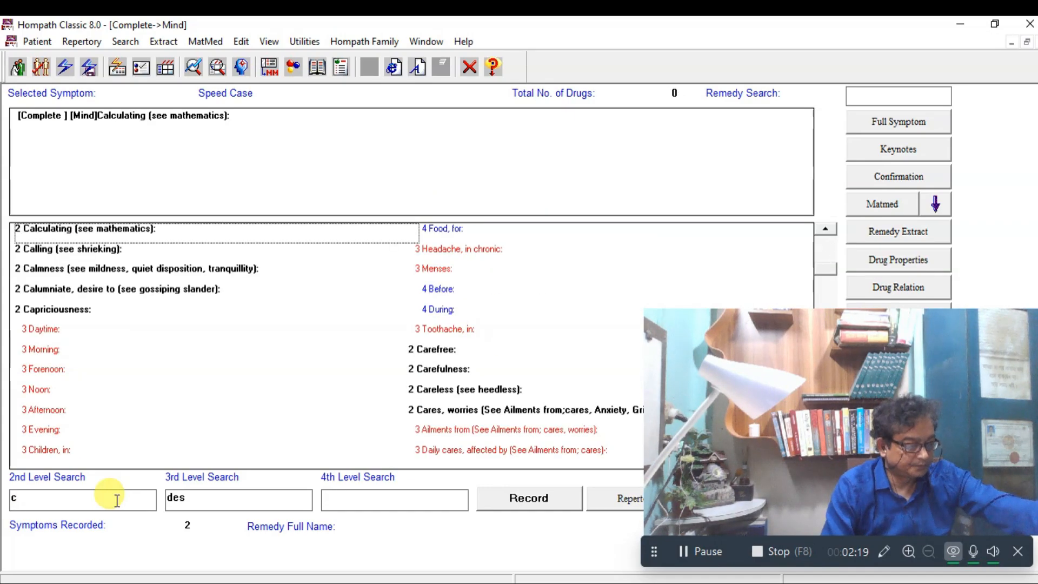
{"action": "type", "text": "ons"}
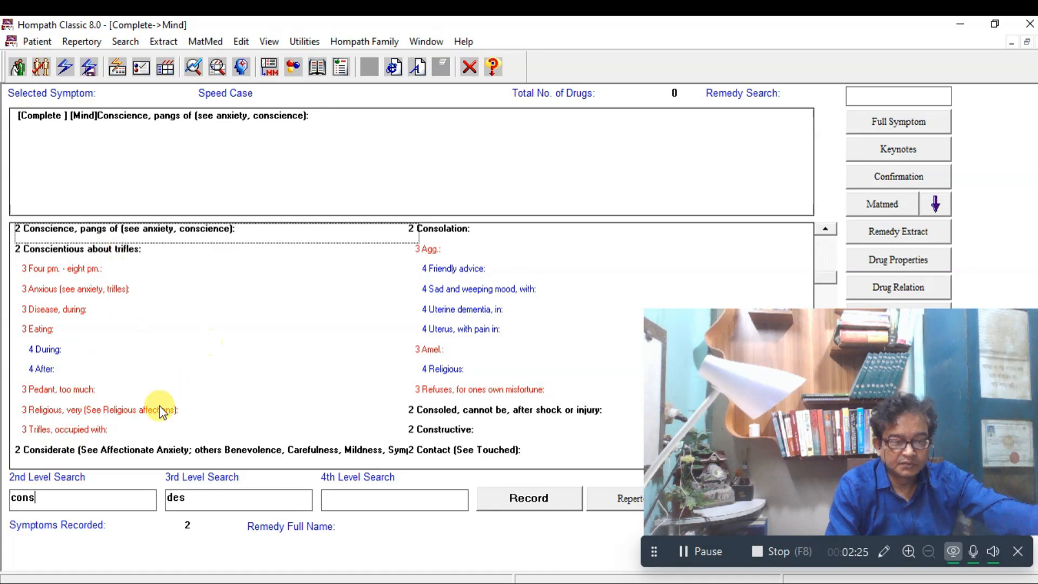
{"action": "type", "text": "o"}
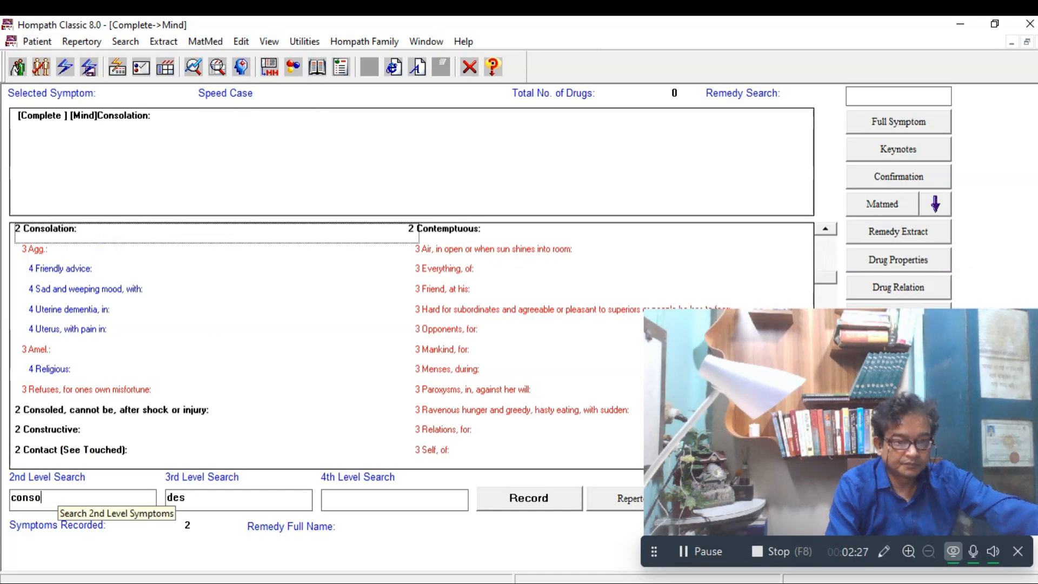
{"action": "left_click", "coordinate": [34, 250]}
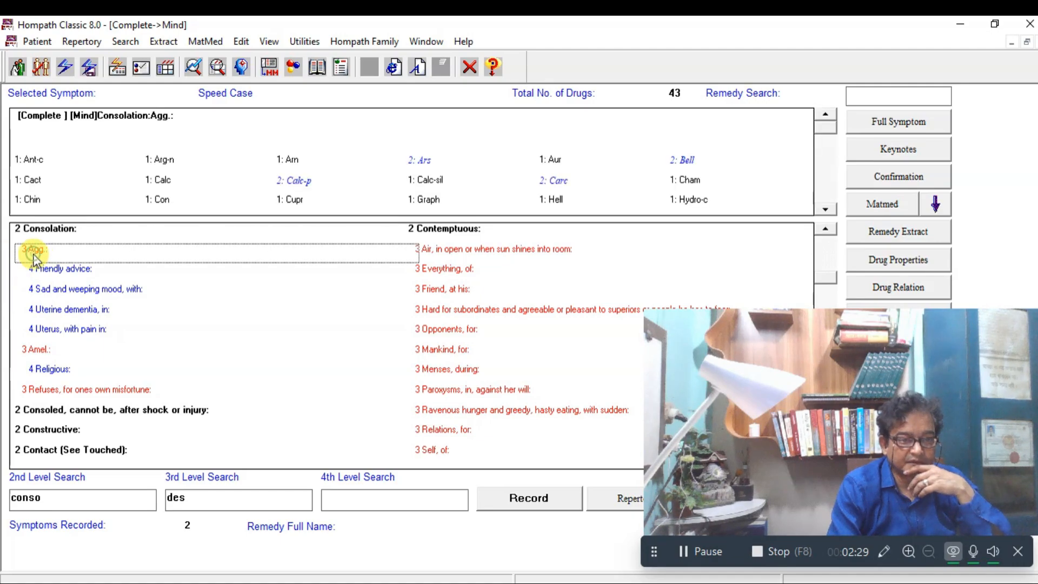
{"action": "left_click", "coordinate": [536, 499]}
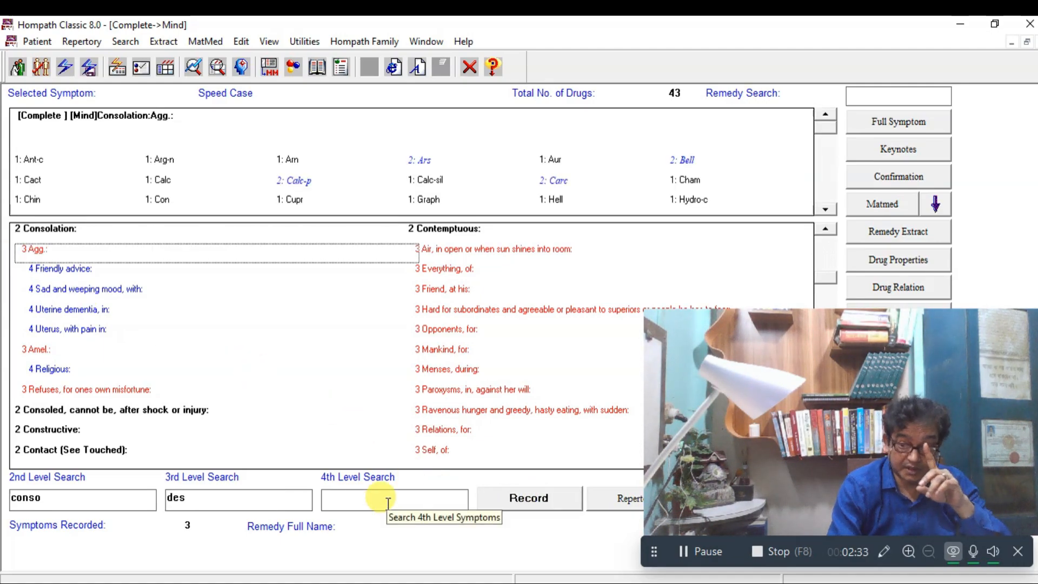
Search the second level for "contra" and record the "Intolerant of" sub-rubric under Contradiction
{"action": "double_click", "coordinate": [94, 498]}
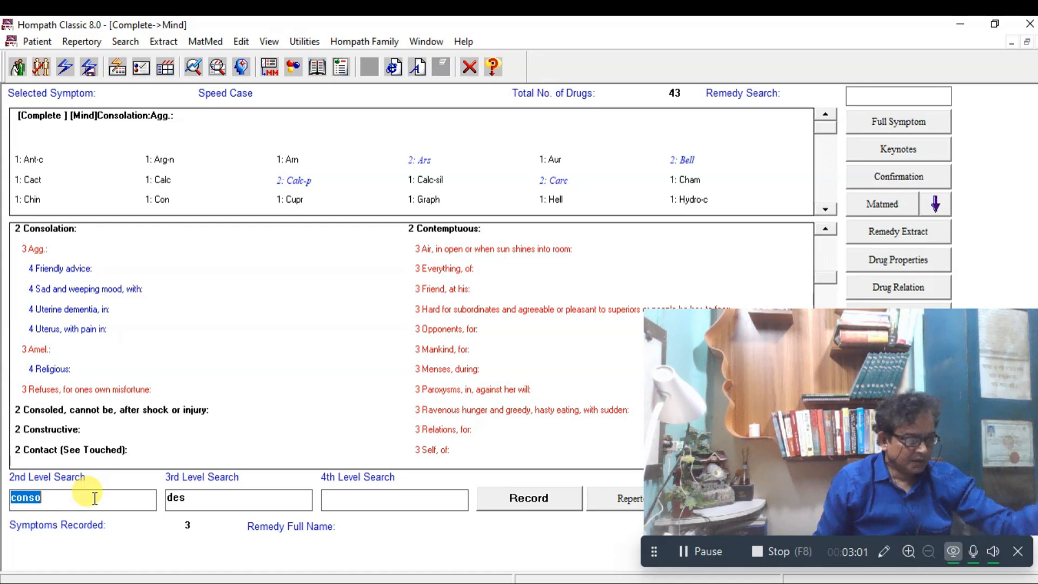
{"action": "type", "text": "co"}
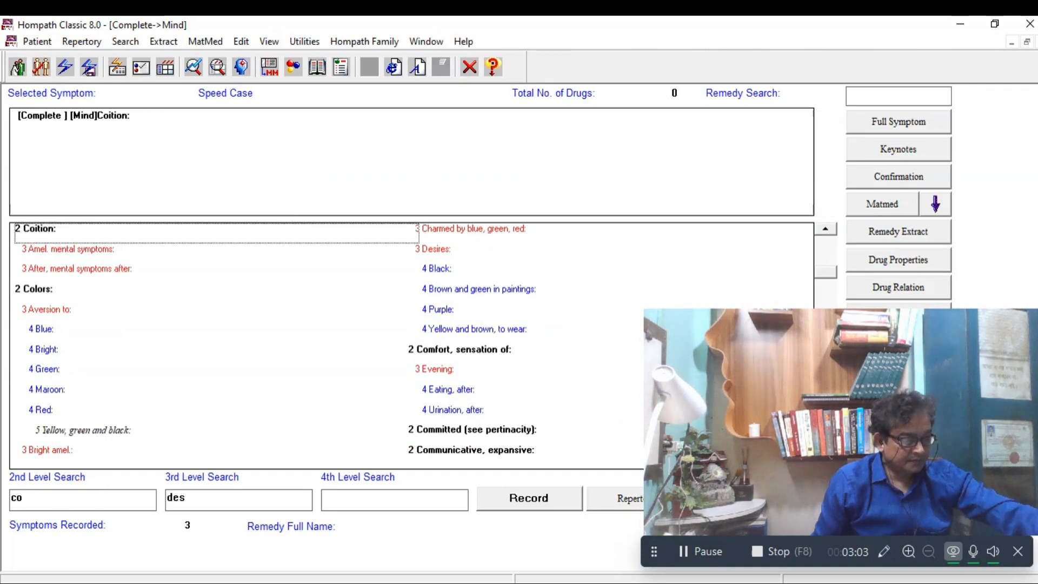
{"action": "type", "text": "ntra"}
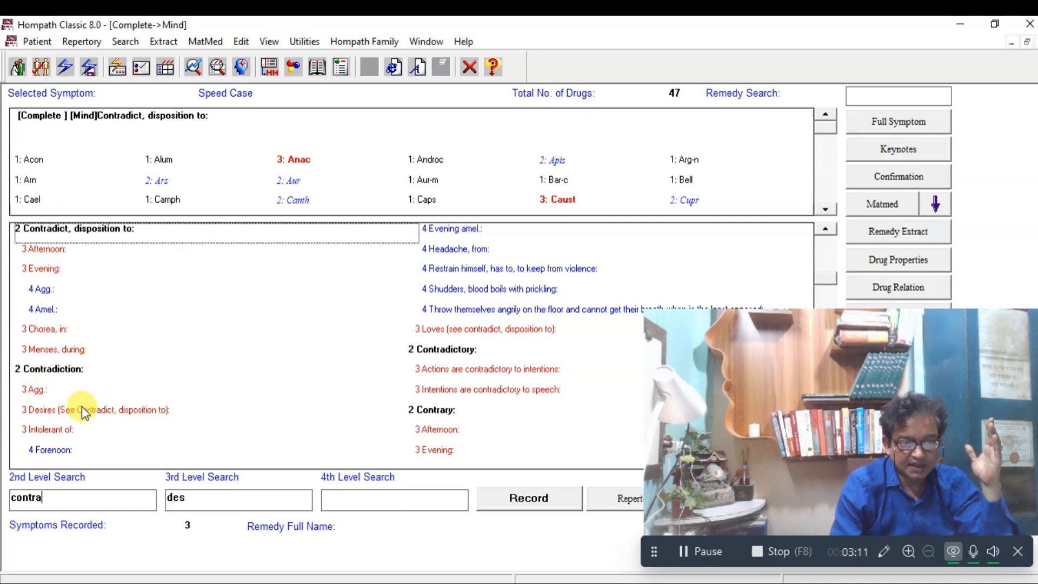
{"action": "left_click", "coordinate": [52, 431]}
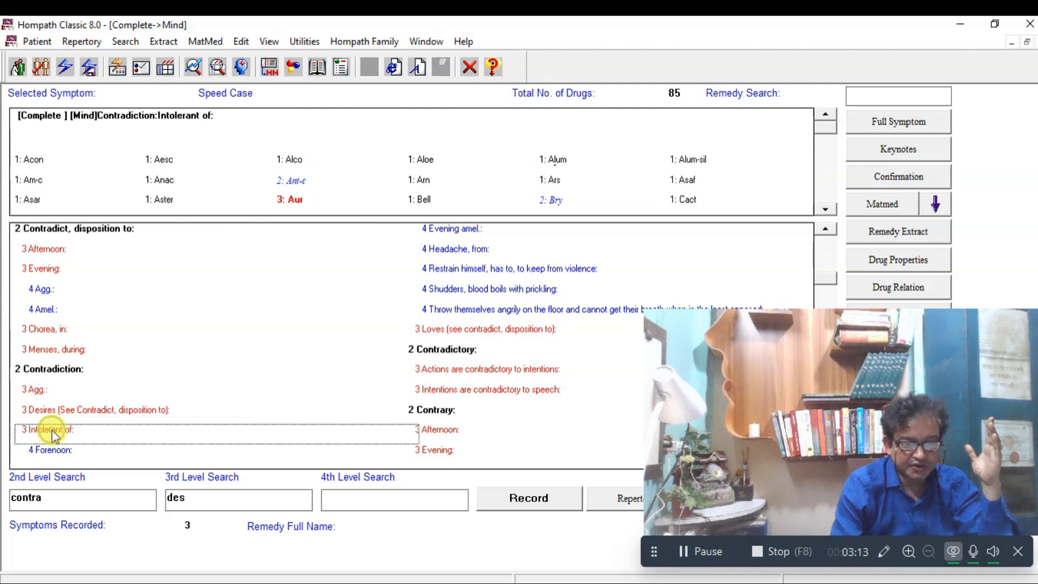
{"action": "left_click", "coordinate": [527, 503]}
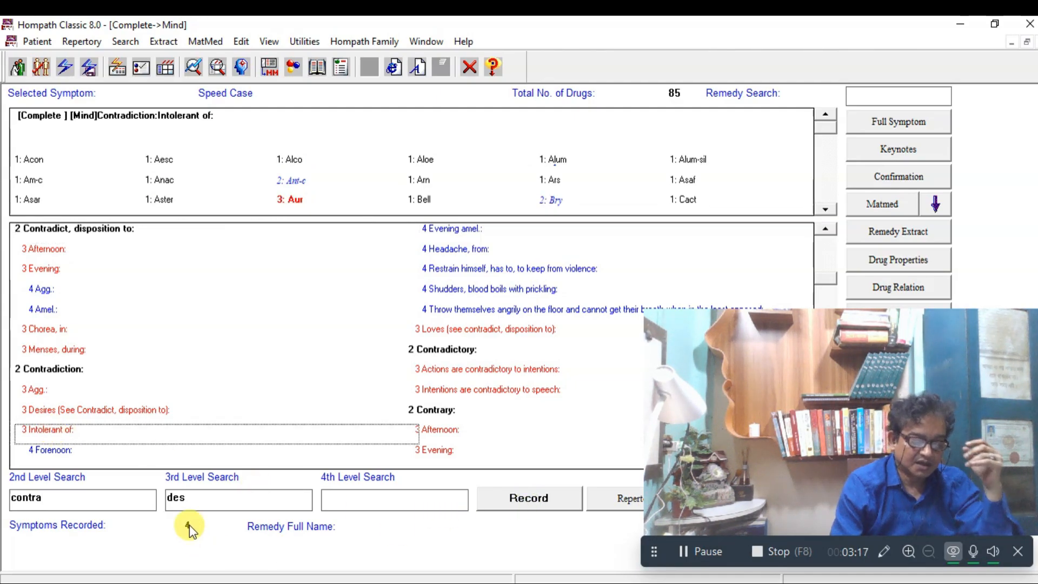
Search the second level for "cow" and record the Cowardice rubric
{"action": "left_click", "coordinate": [74, 501]}
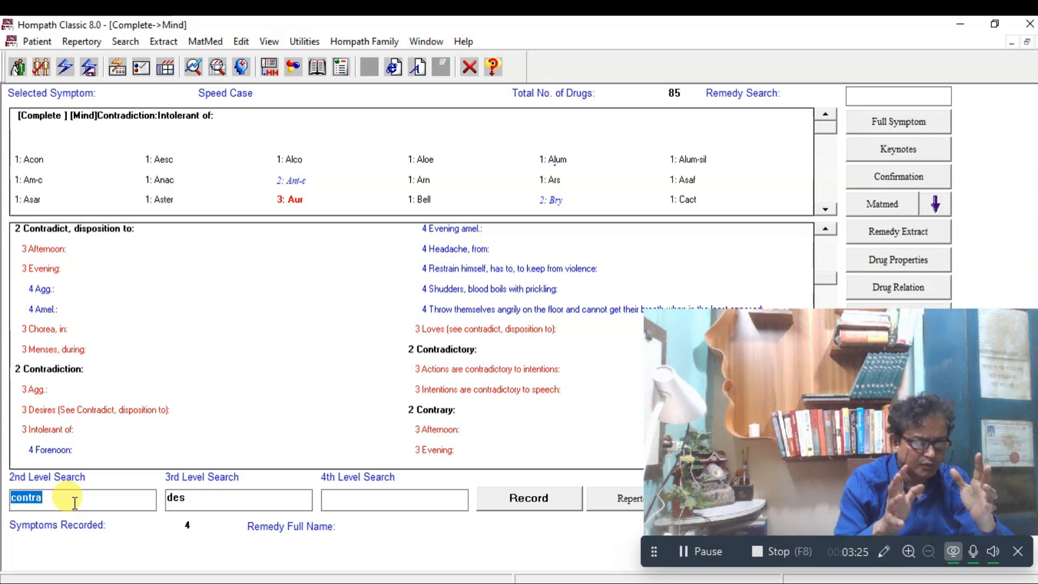
{"action": "type", "text": "c"}
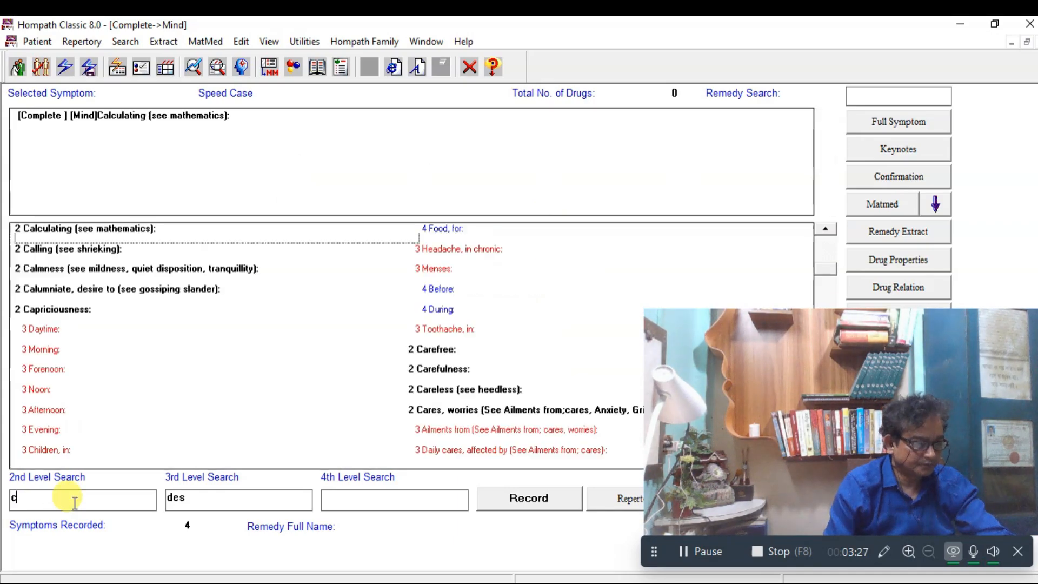
{"action": "type", "text": "ow"}
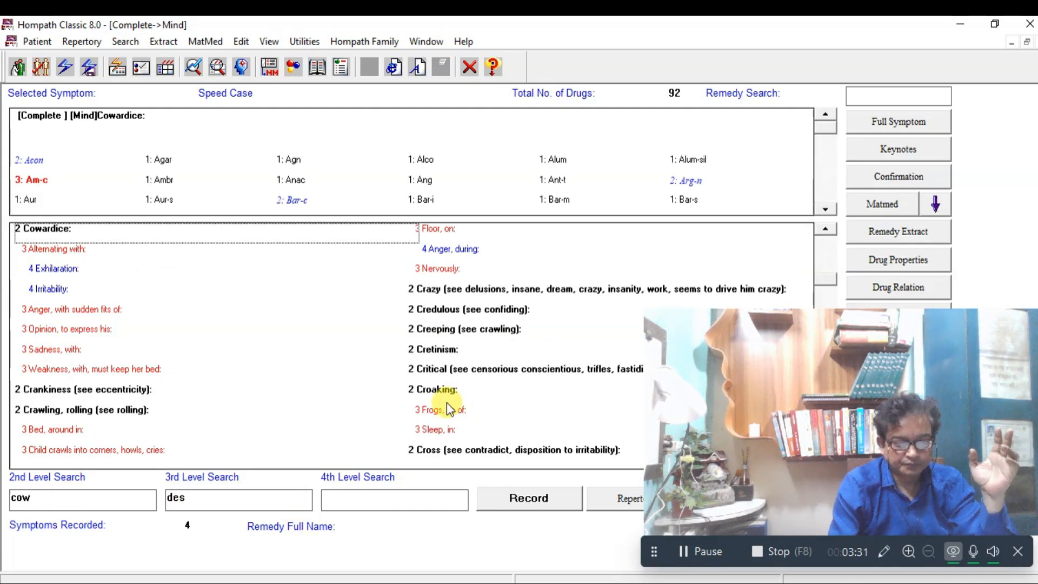
{"action": "left_click", "coordinate": [520, 503]}
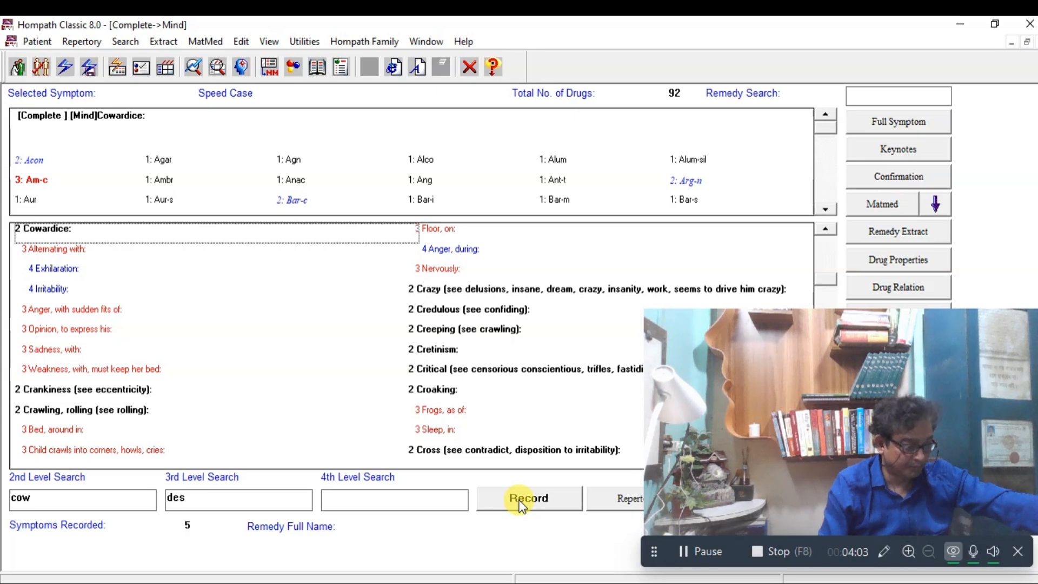
Find the rubric "Despair: Recovery" using second-level term "desp" and third-level term "rec", and record it
{"action": "type", "text": "des"}
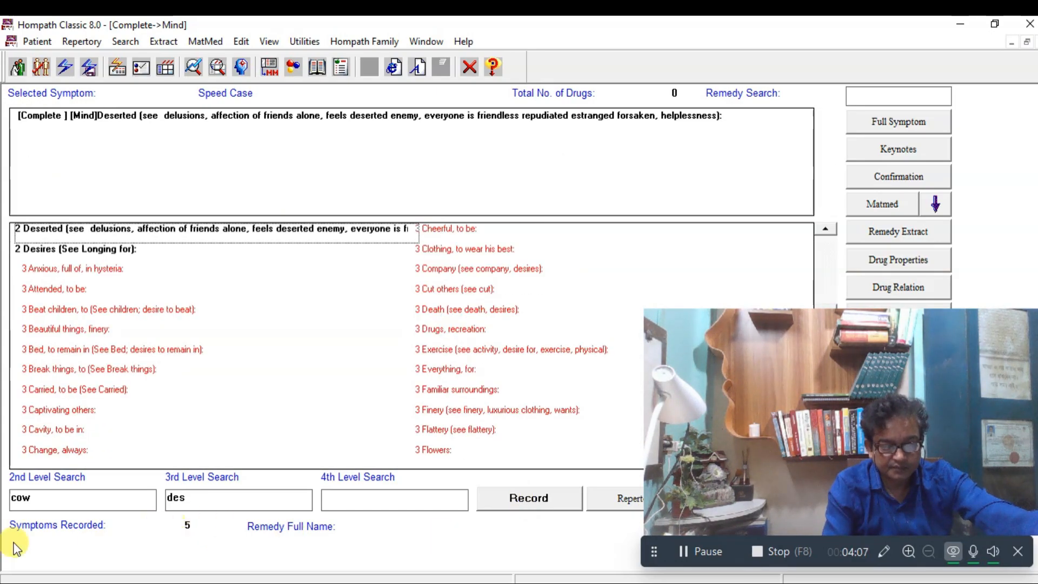
{"action": "double_click", "coordinate": [54, 498]}
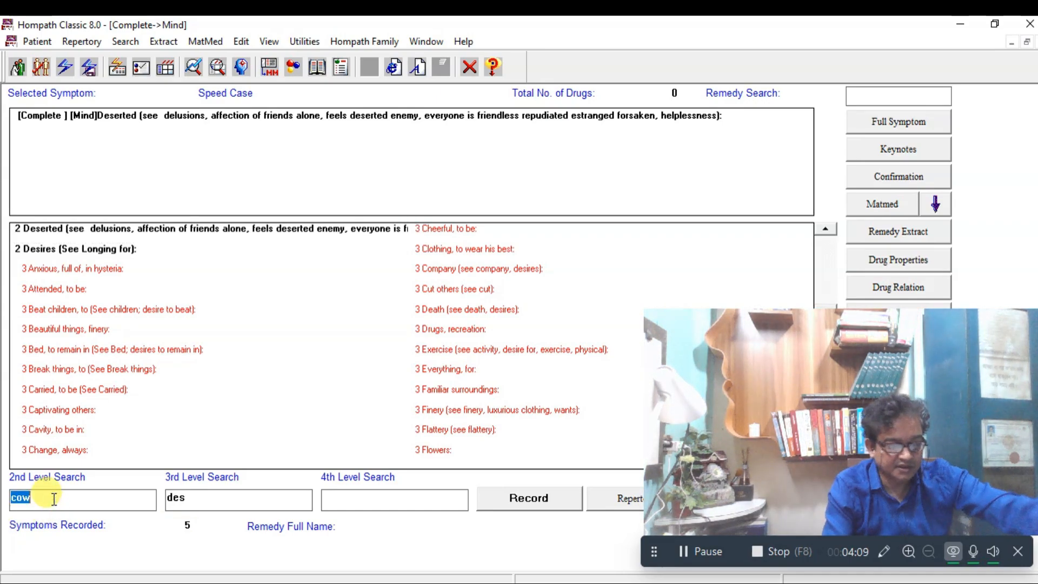
{"action": "type", "text": "des"}
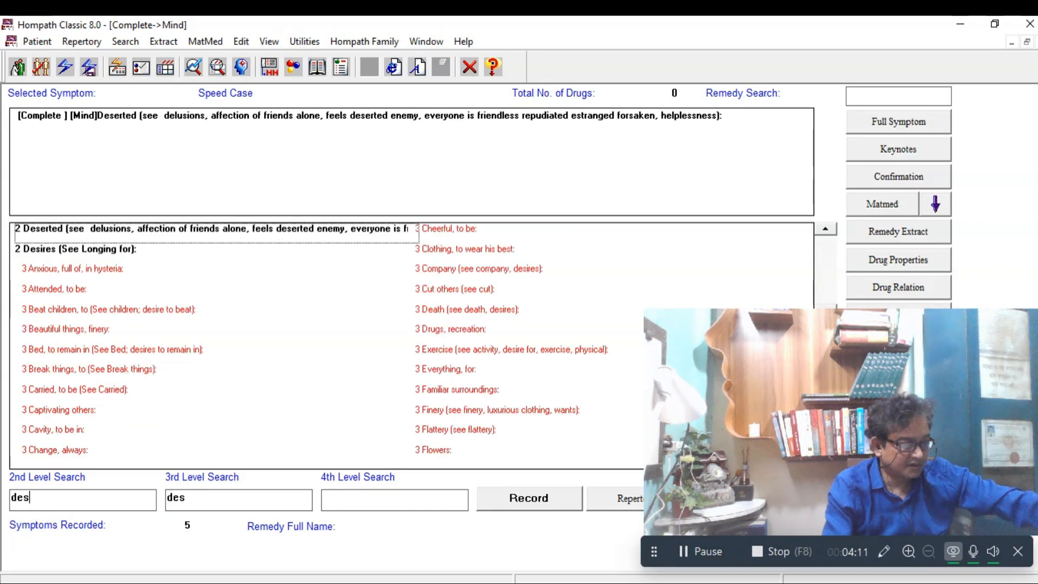
{"action": "type", "text": "p"}
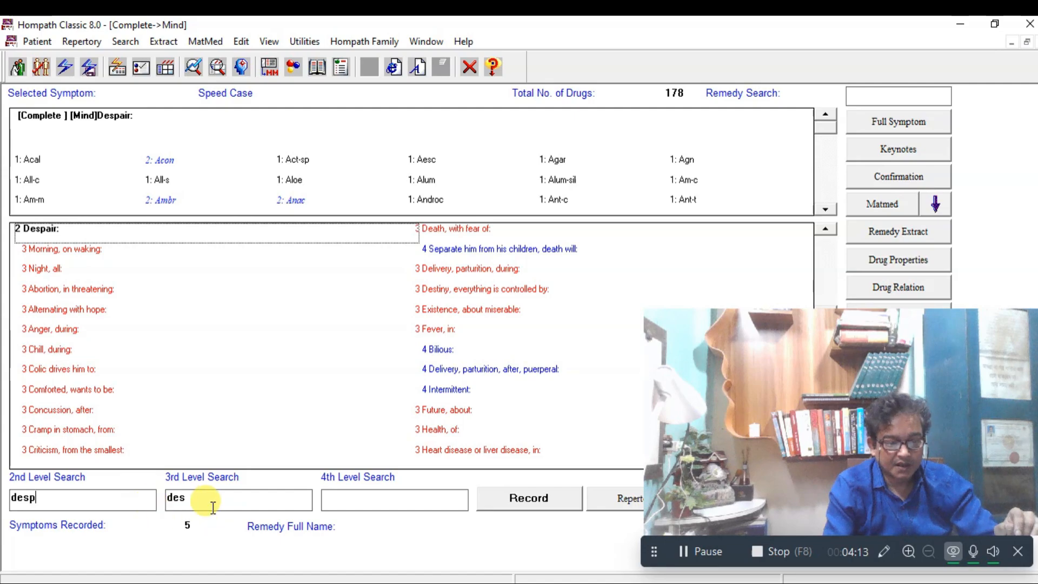
{"action": "double_click", "coordinate": [201, 493]}
{"action": "type", "text": "rec"}
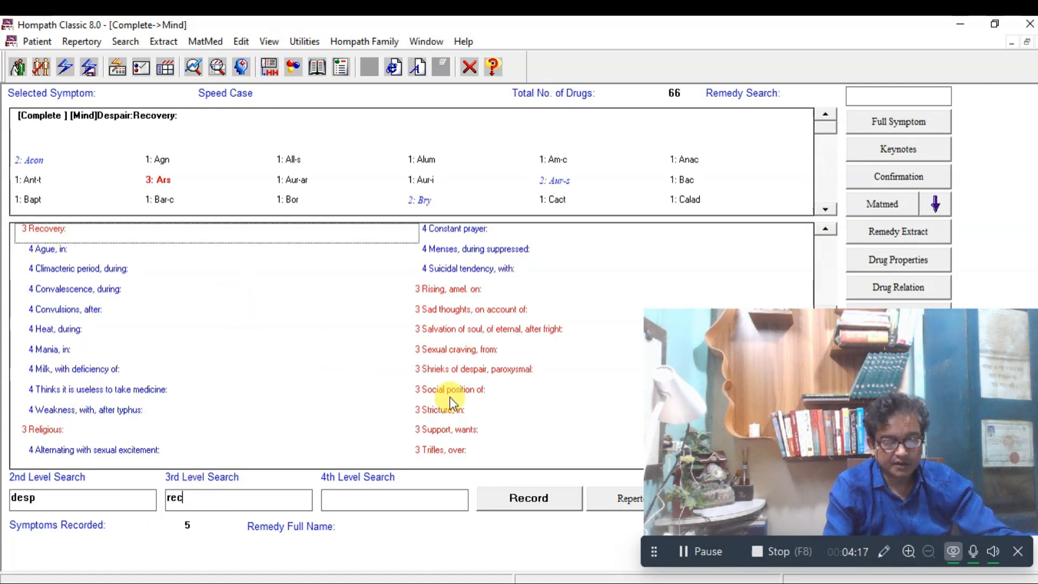
{"action": "left_click", "coordinate": [529, 498]}
Compare the remedies under Despair's sub-rubrics Recovery, Religious, "Rising, amel. on" and "Salvation of soul", and look up the full name of Stram
{"action": "left_click", "coordinate": [195, 502]}
{"action": "double_click", "coordinate": [195, 502]}
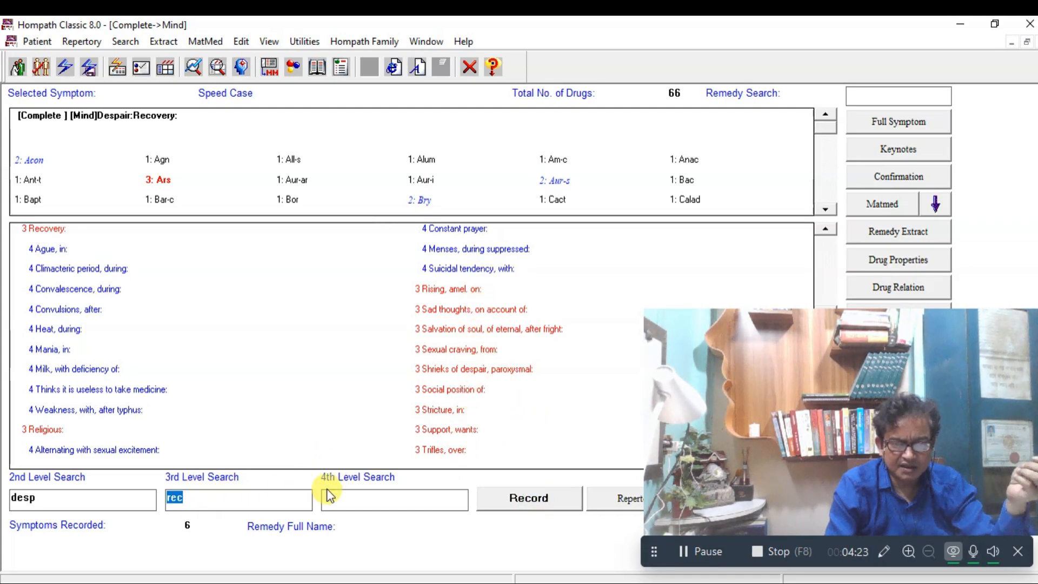
{"action": "left_click", "coordinate": [44, 431]}
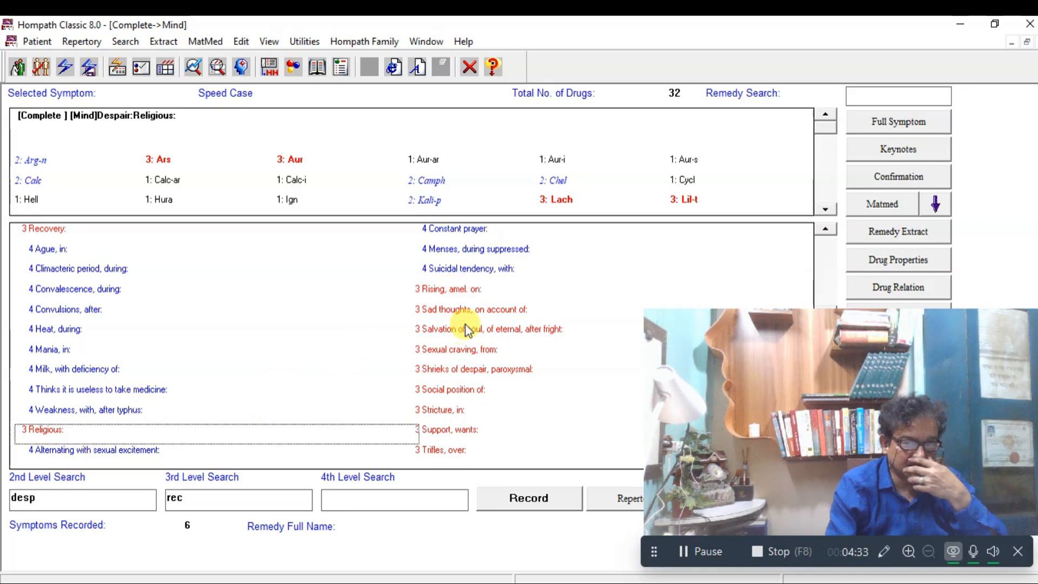
{"action": "left_click", "coordinate": [459, 290]}
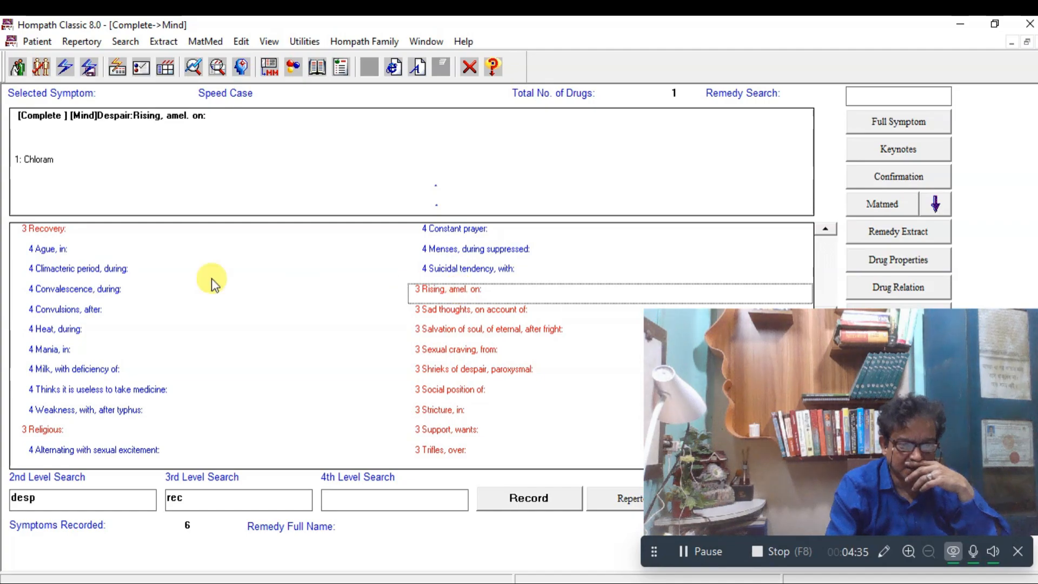
{"action": "left_click", "coordinate": [46, 234]}
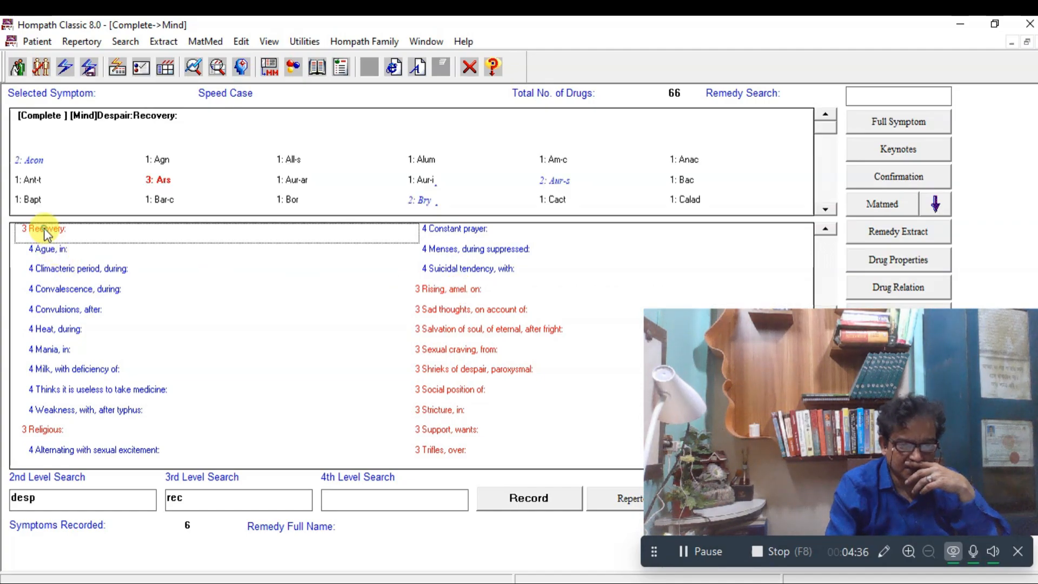
{"action": "left_click", "coordinate": [425, 291]}
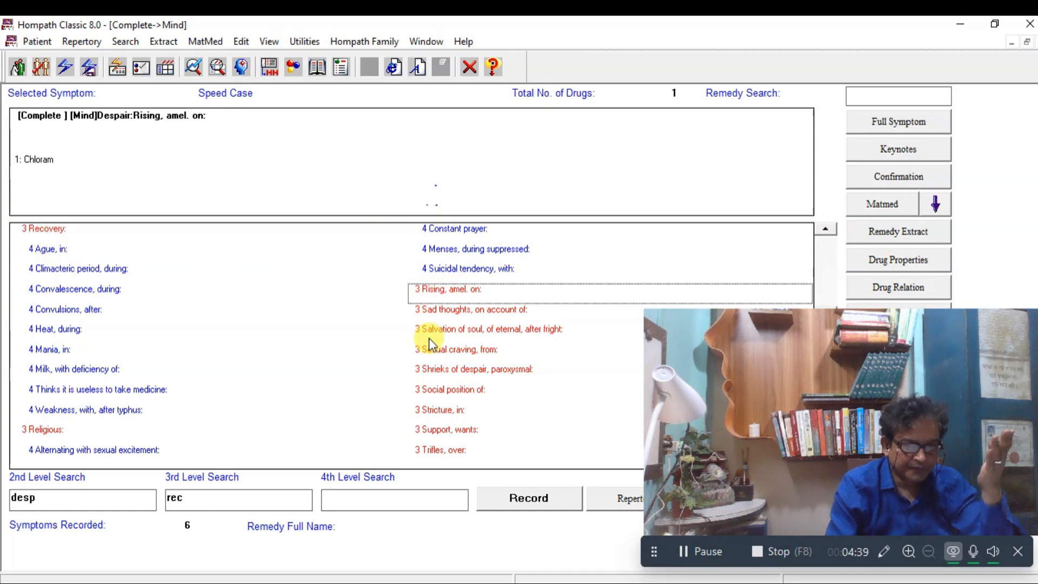
{"action": "left_click", "coordinate": [471, 269]}
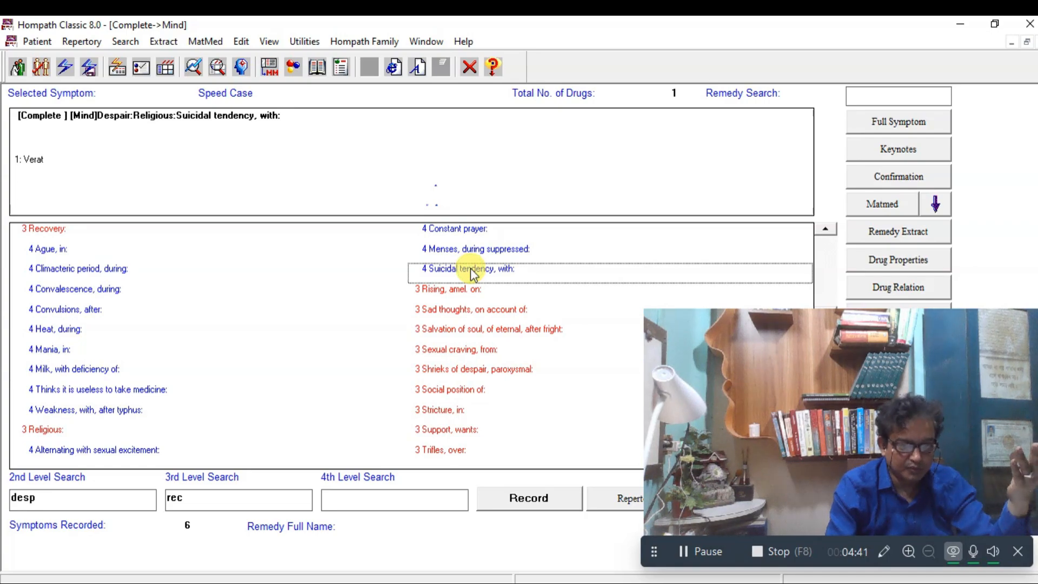
{"action": "left_click", "coordinate": [37, 431]}
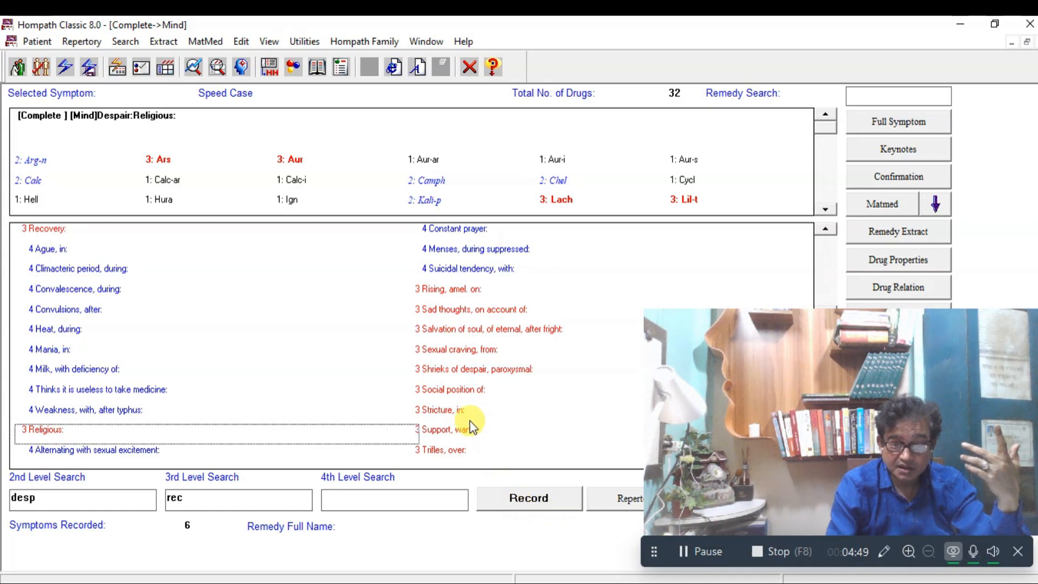
{"action": "left_click", "coordinate": [462, 289]}
{"action": "left_click", "coordinate": [475, 331]}
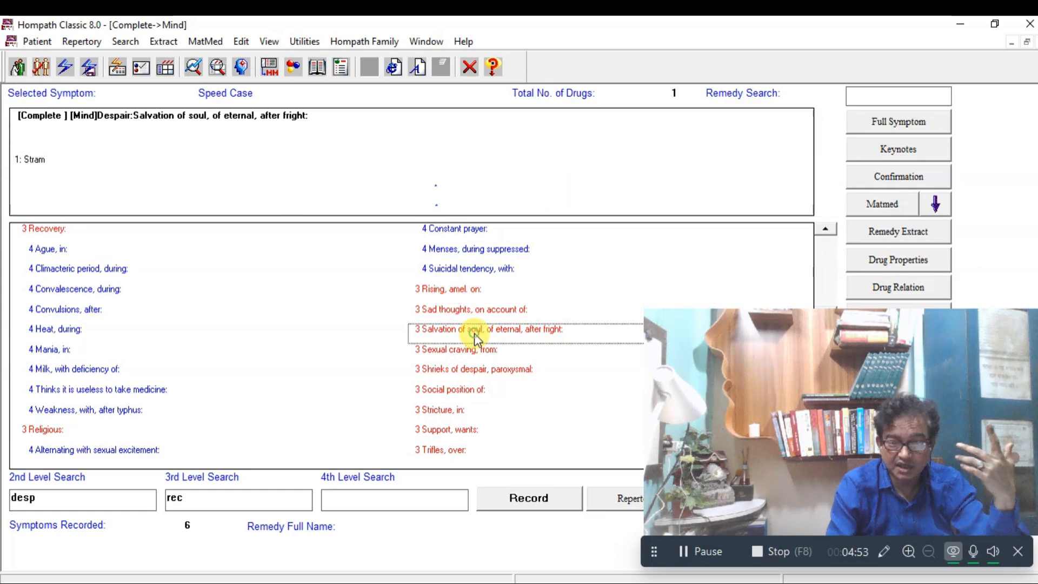
{"action": "left_click", "coordinate": [28, 165]}
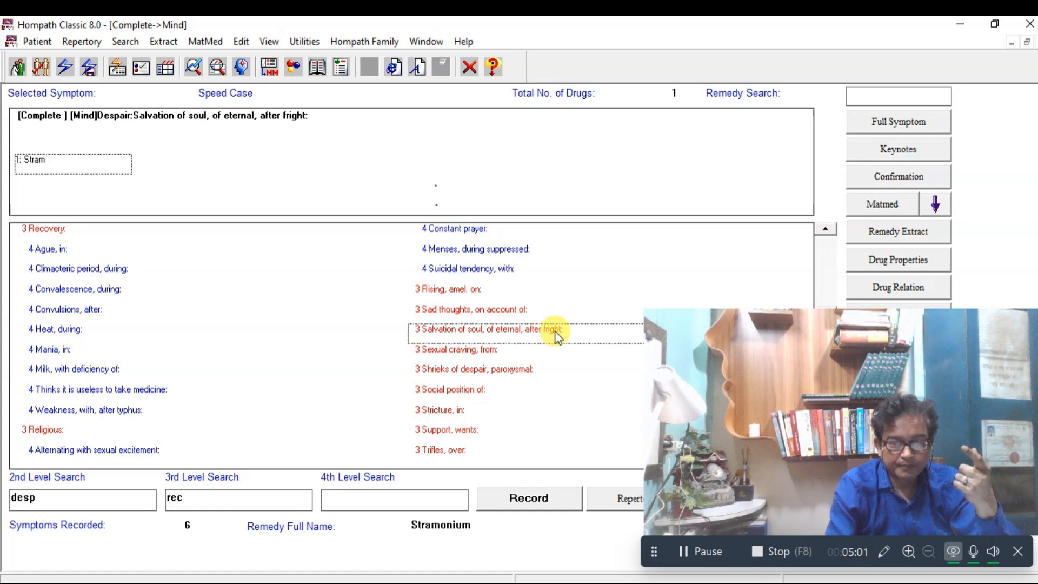
Review the remaining Despair sub-rubrics and their remedies from "Trifles, over" through "Work, over his"
{"action": "left_click", "coordinate": [472, 450]}
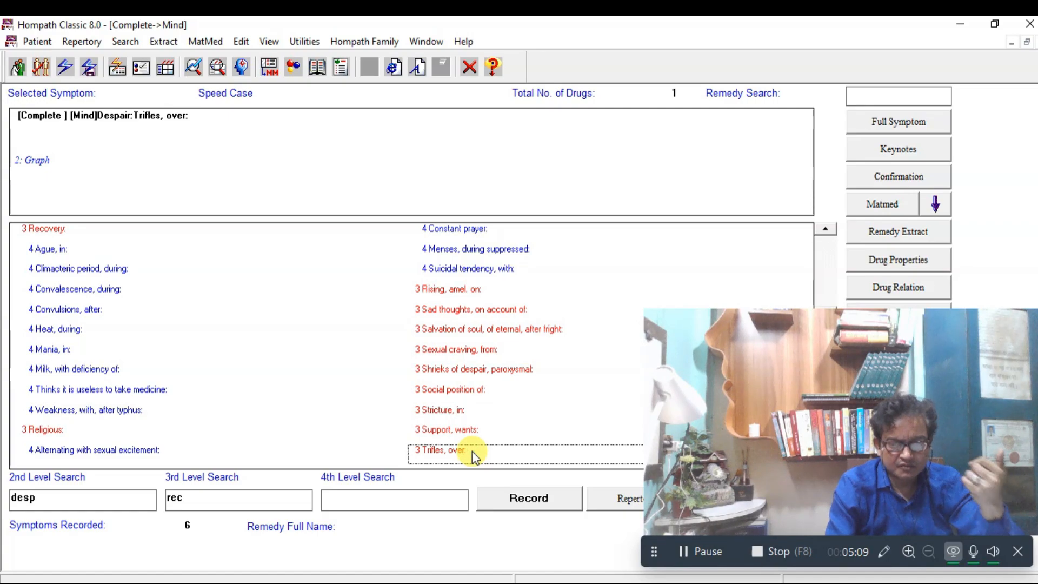
{"action": "key", "text": "Down"}
{"action": "key", "text": "Down"}
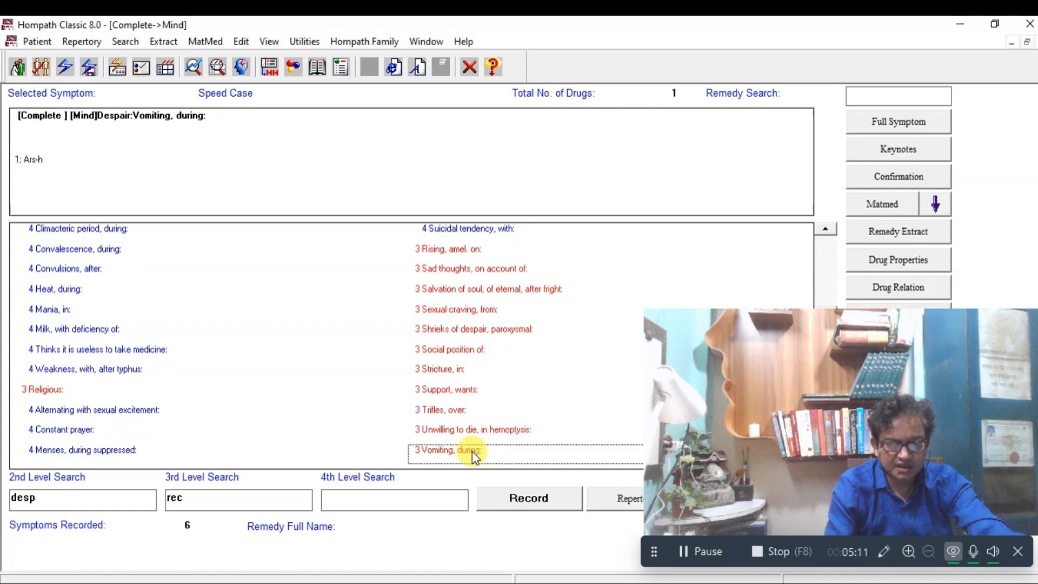
{"action": "key", "text": "Down"}
{"action": "key", "text": "Down"}
{"action": "key", "text": "Down"}
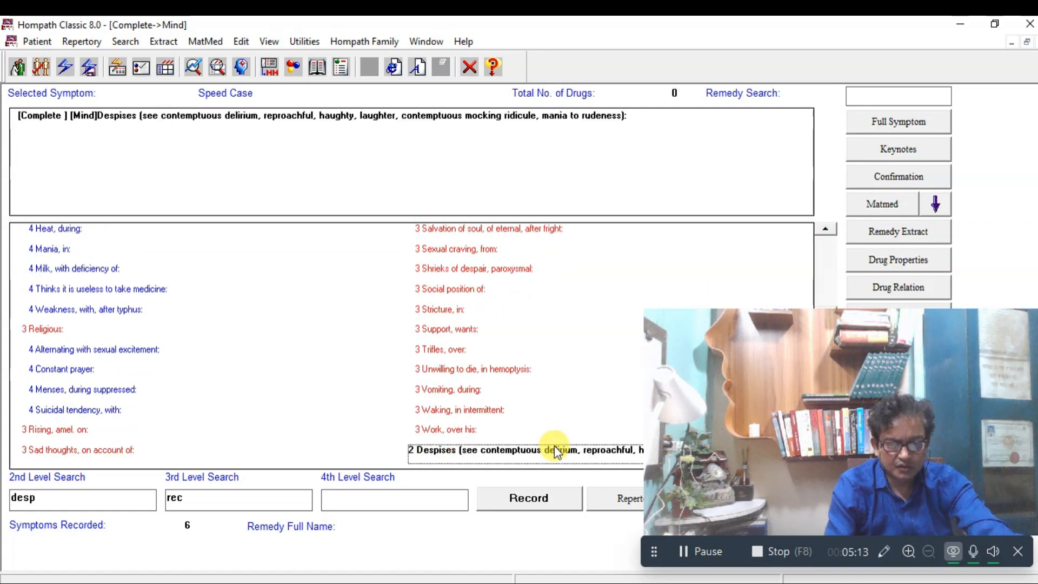
{"action": "key", "text": "Up"}
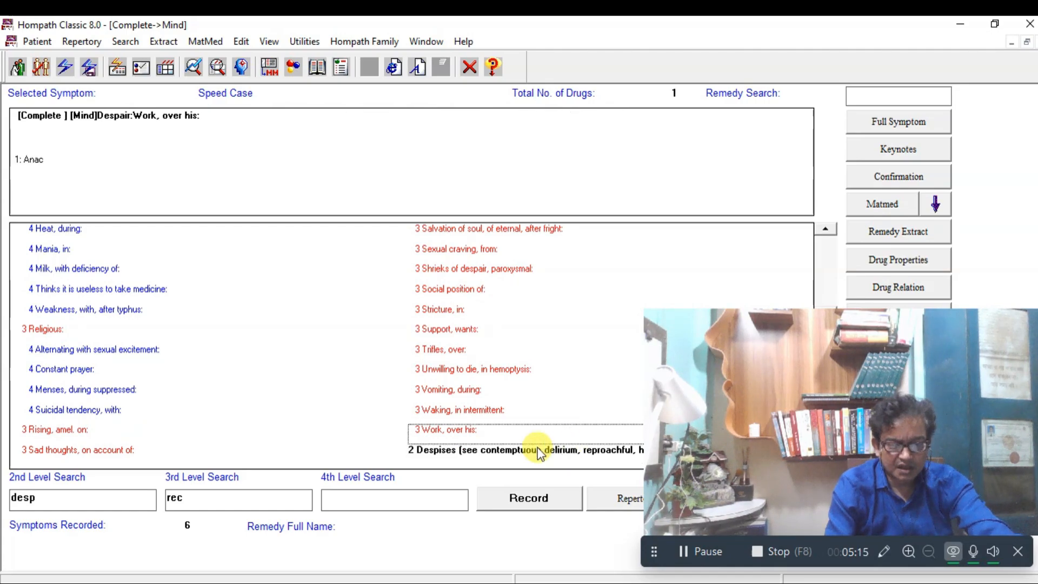
Check the prayer, suicidal tendency and suppressed menses sub-rubrics under Despair: Religious, and record the main "Religious" rubric
{"action": "left_click", "coordinate": [55, 332]}
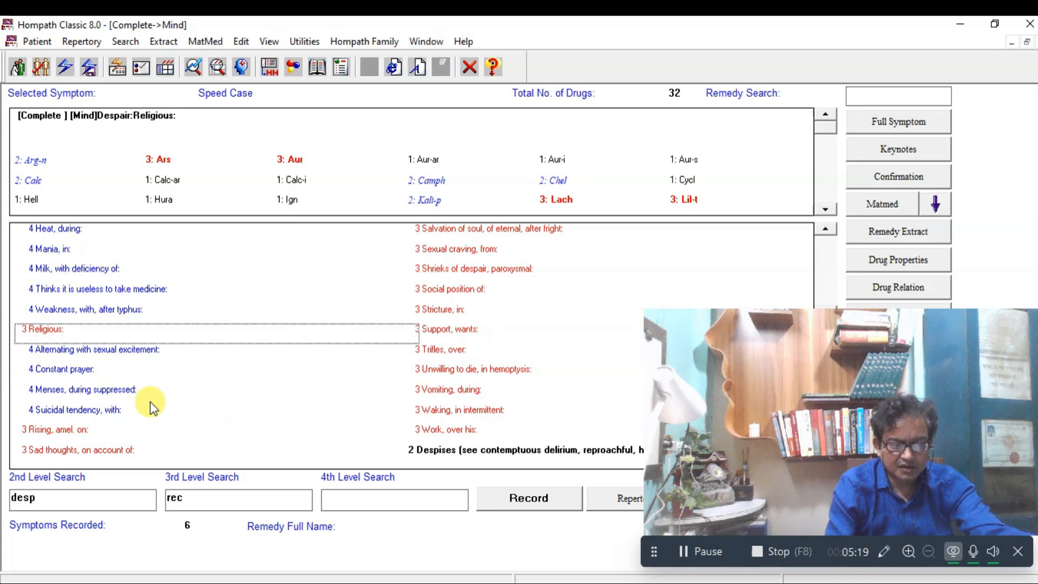
{"action": "left_click", "coordinate": [76, 373]}
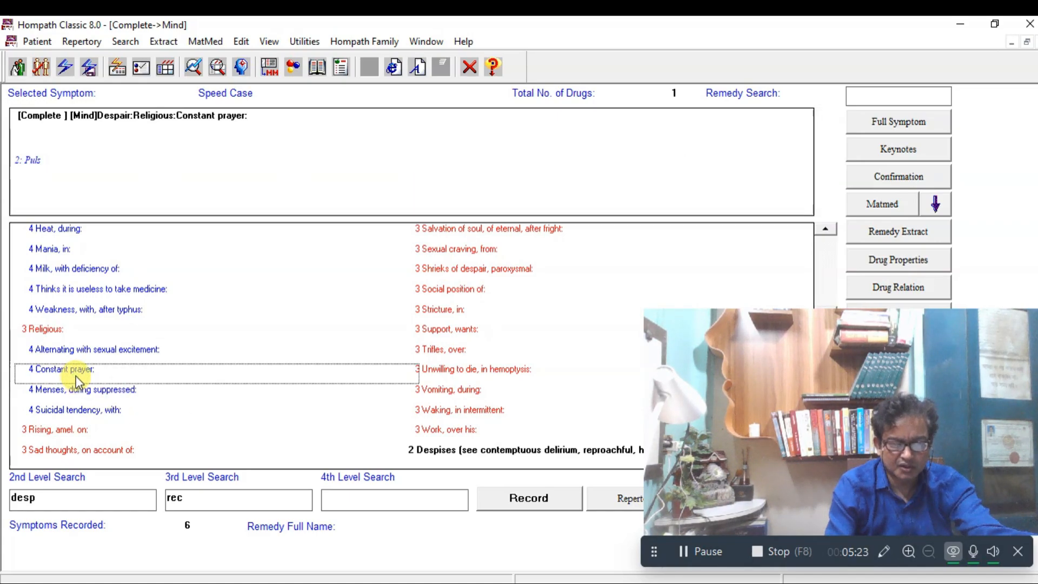
{"action": "left_click", "coordinate": [80, 411]}
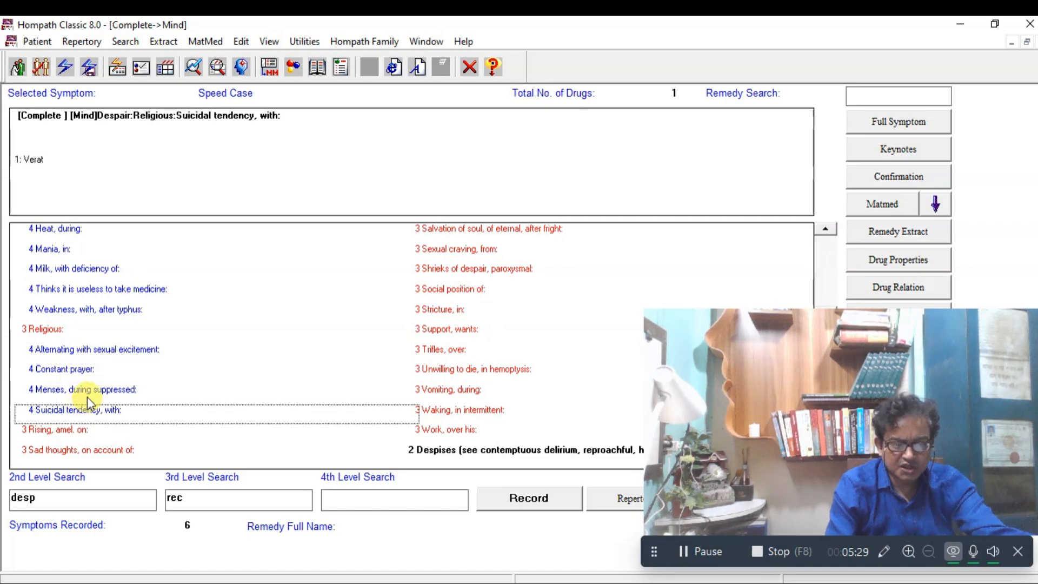
{"action": "left_click", "coordinate": [85, 390]}
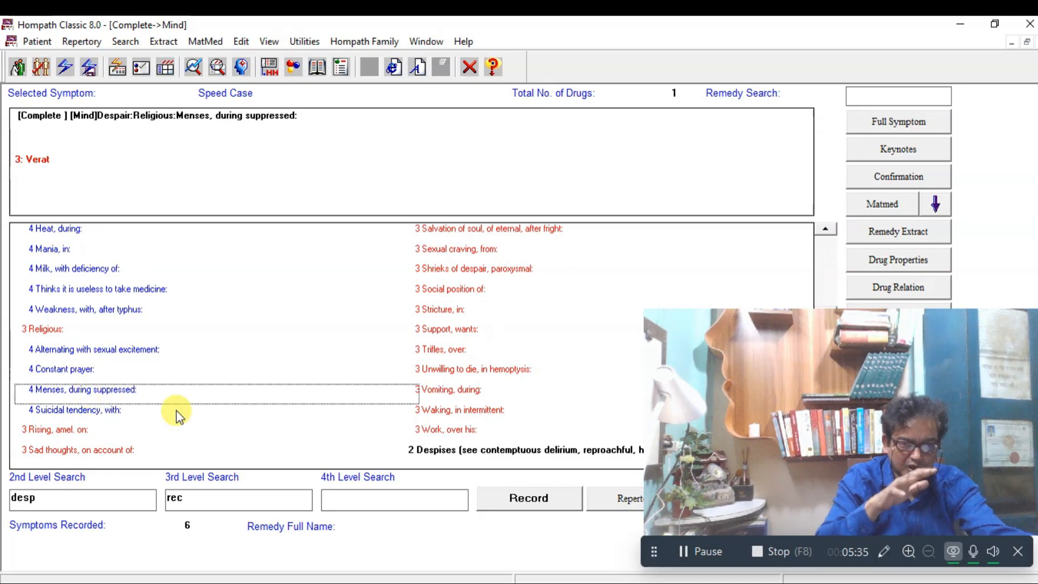
{"action": "left_click", "coordinate": [41, 159]}
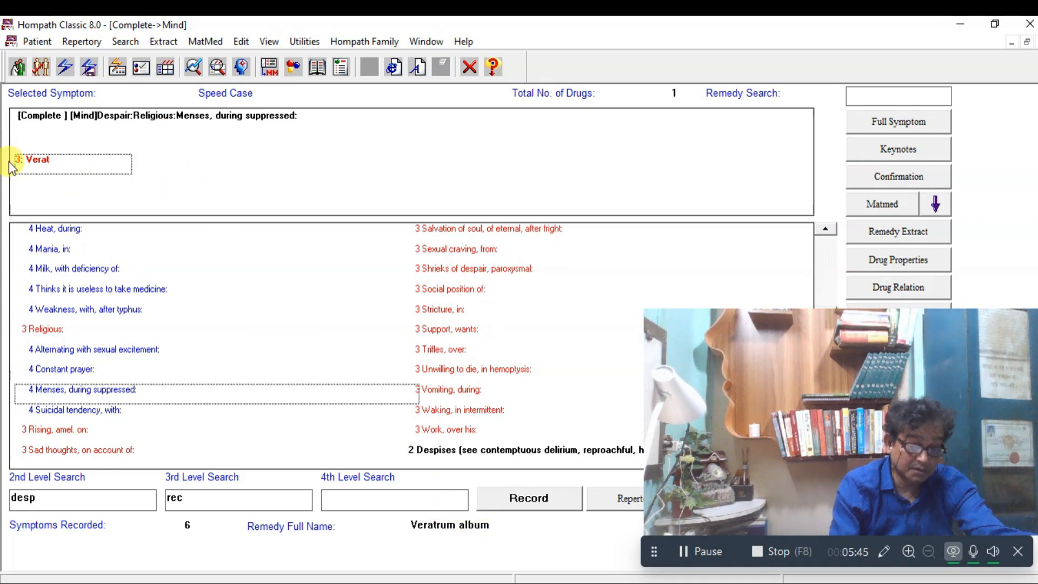
{"action": "left_click", "coordinate": [60, 329]}
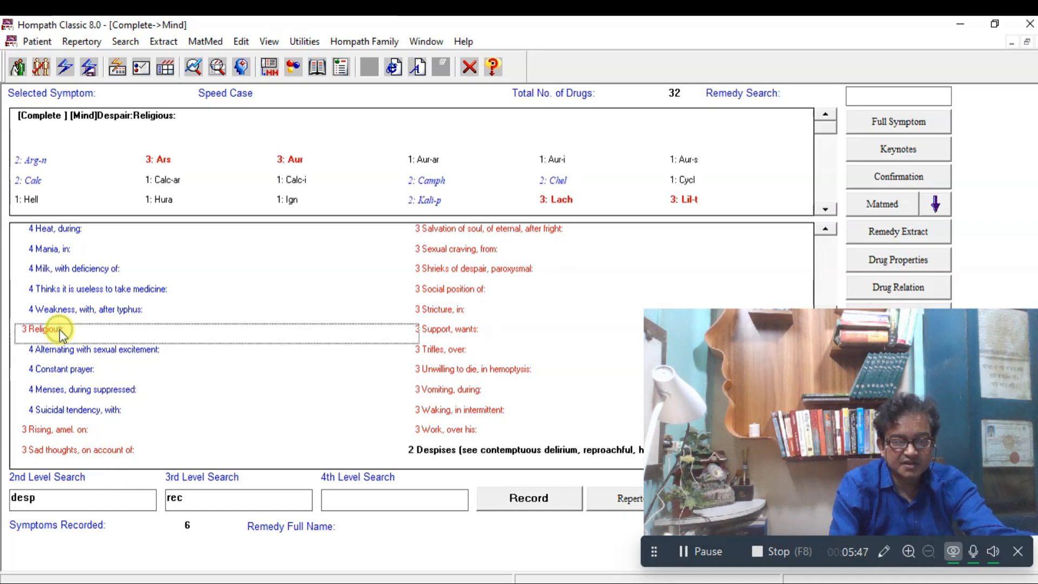
{"action": "left_click", "coordinate": [505, 506]}
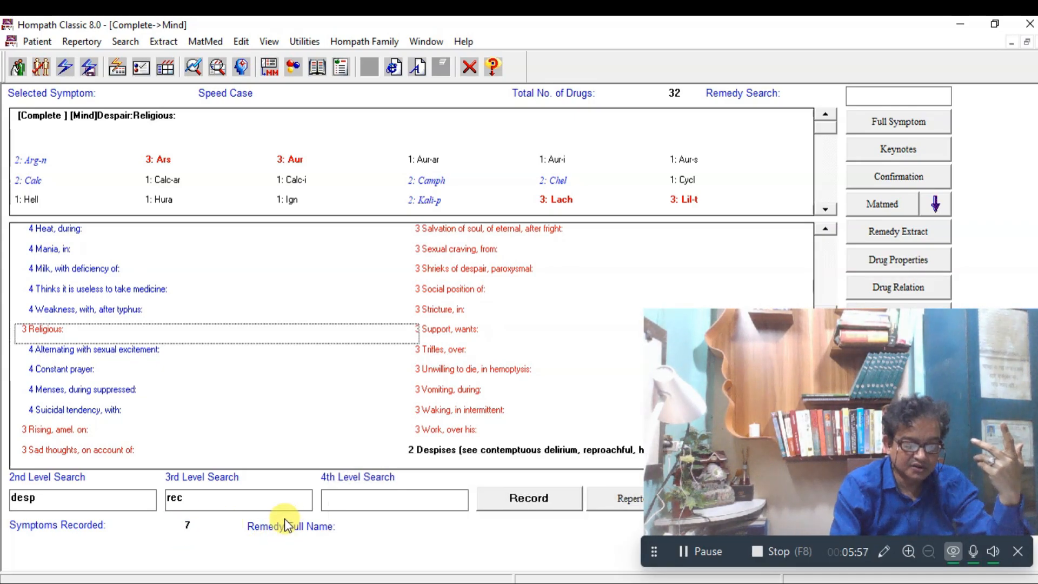
Find the rubric "Fear: Death, of" using second-level term "fear" and third-level term "dea", and record it
{"action": "left_click", "coordinate": [86, 502]}
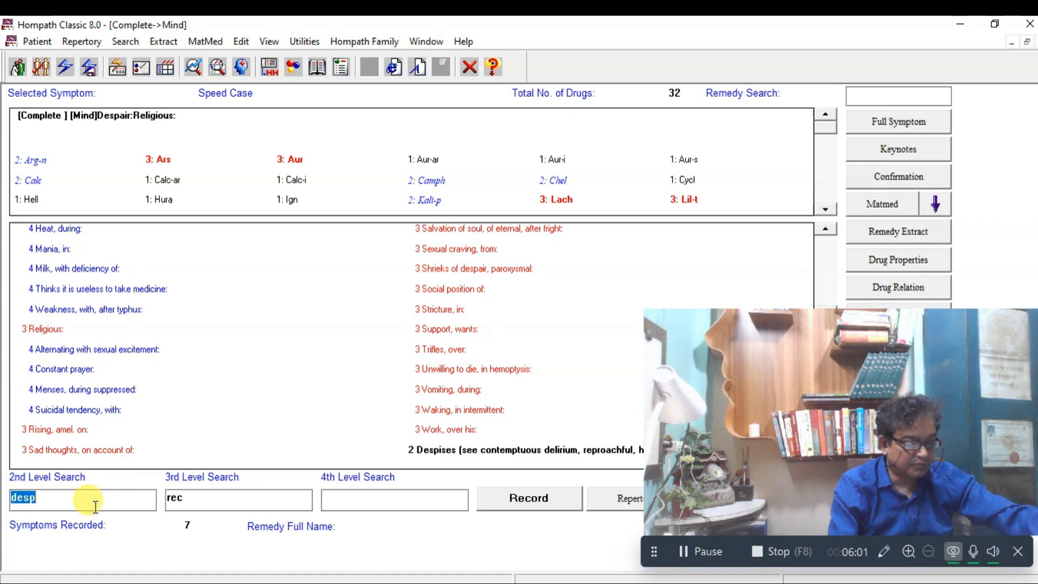
{"action": "type", "text": "fear"}
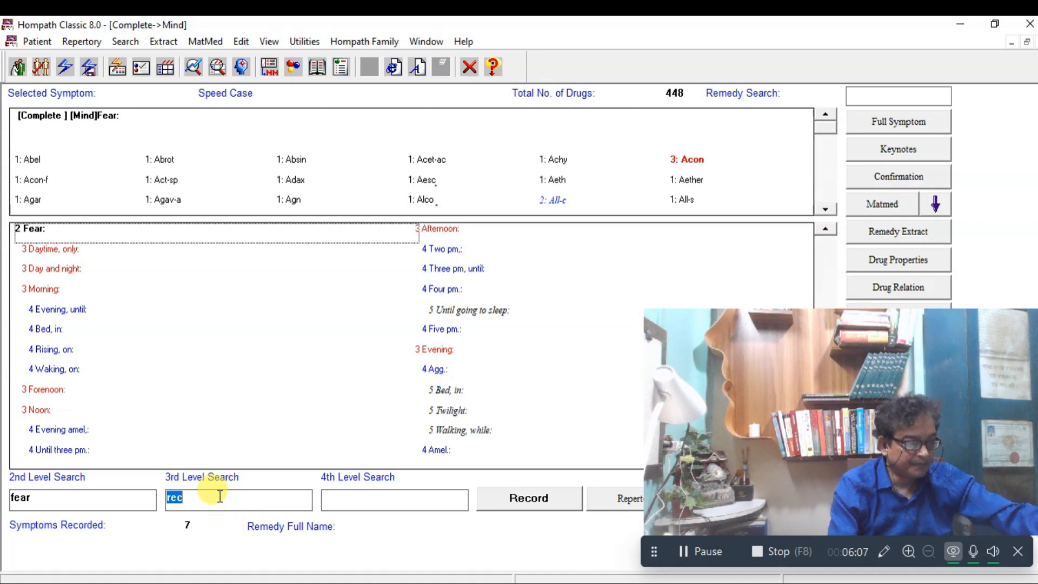
{"action": "type", "text": "de"}
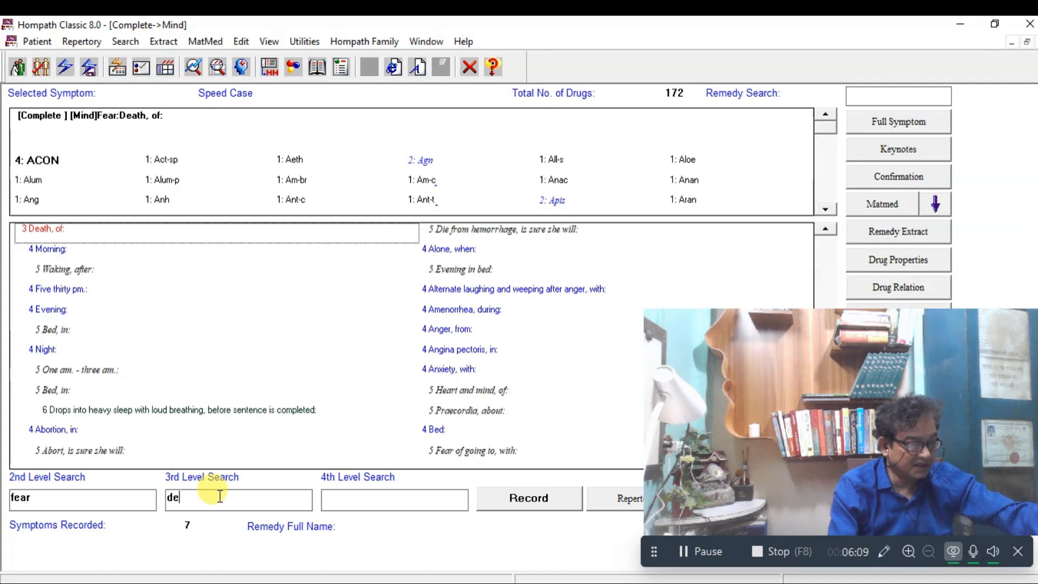
{"action": "type", "text": "a"}
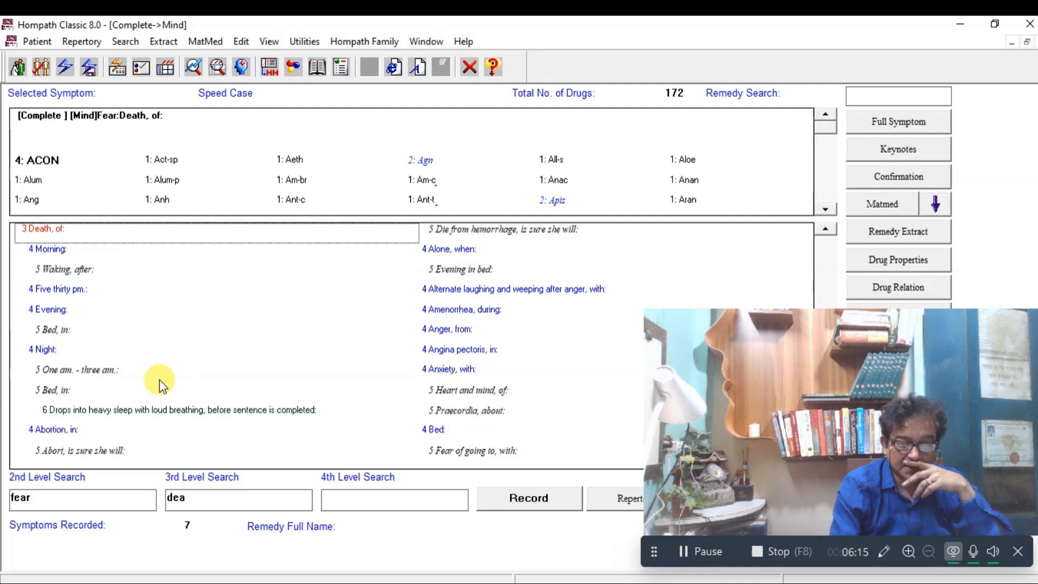
{"action": "left_click", "coordinate": [23, 161]}
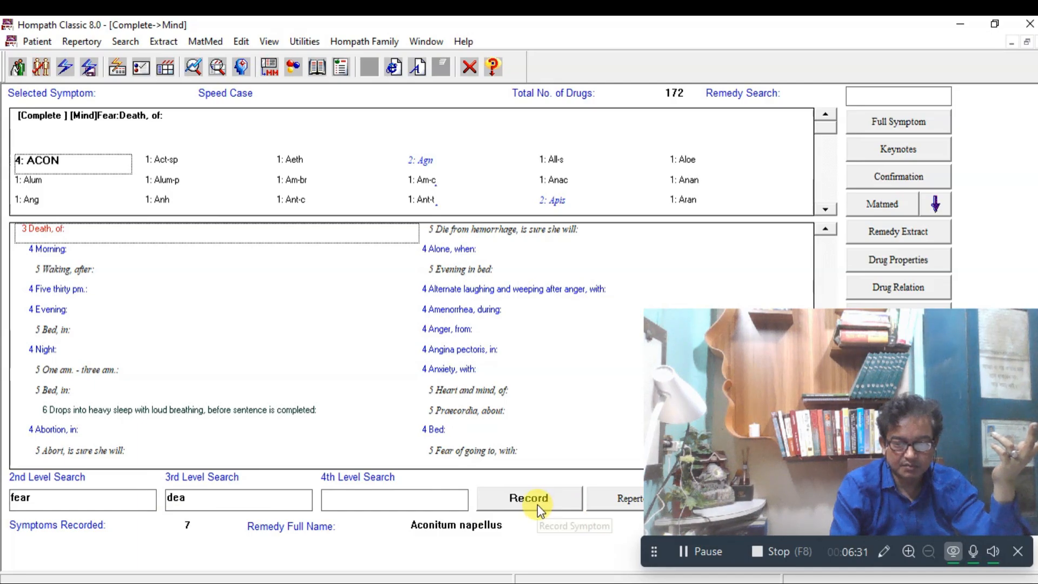
{"action": "left_click", "coordinate": [523, 500]}
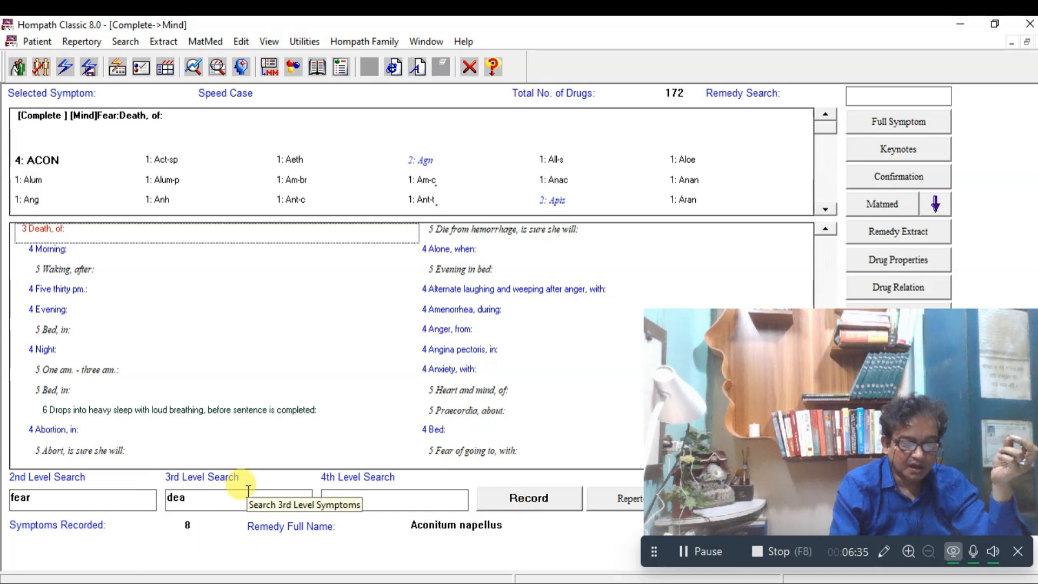
Search the second level for "loq" and record the Loquacity rubric
{"action": "double_click", "coordinate": [51, 496]}
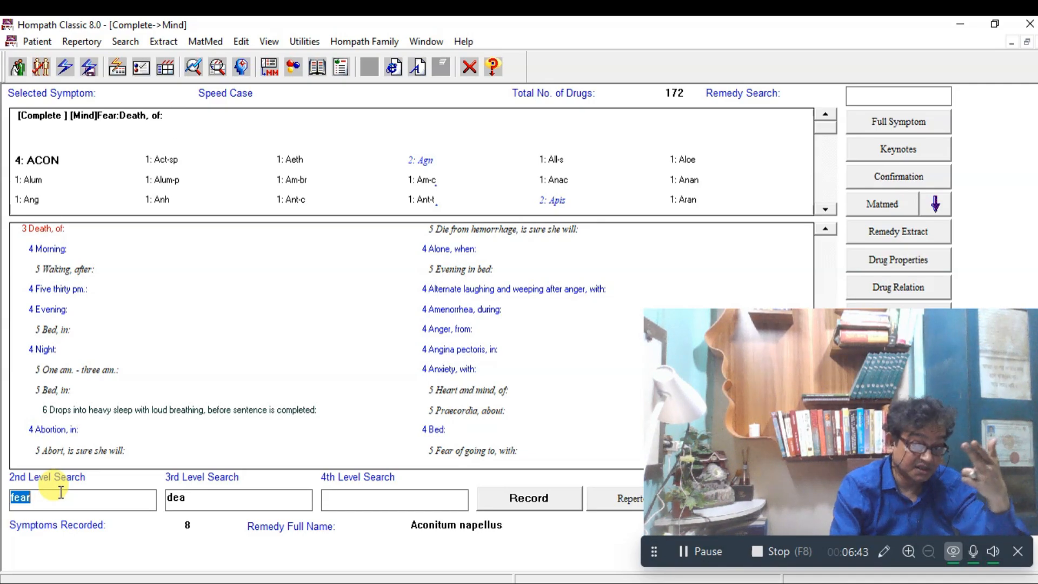
{"action": "type", "text": "lo"}
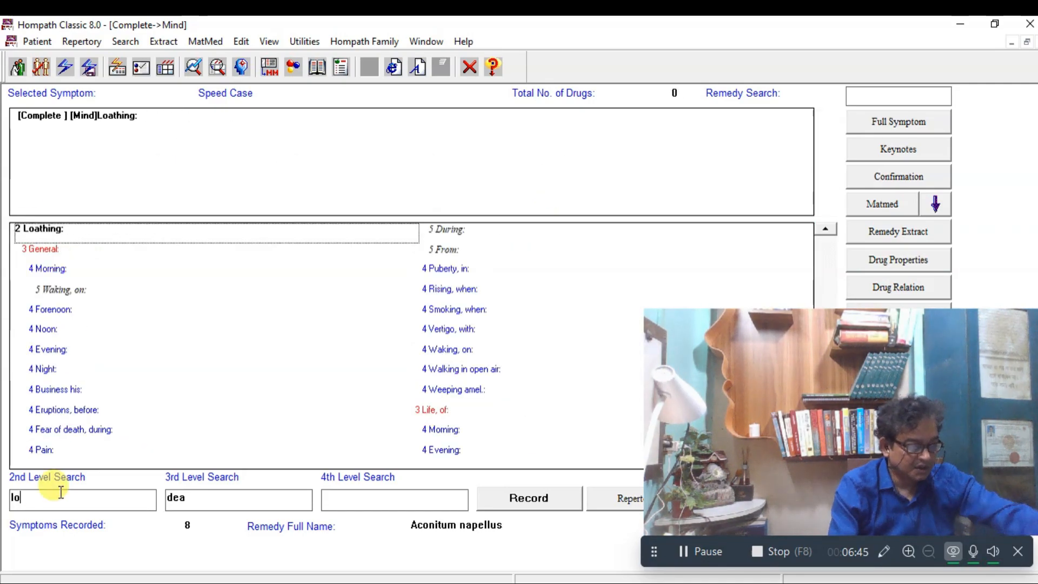
{"action": "type", "text": "q"}
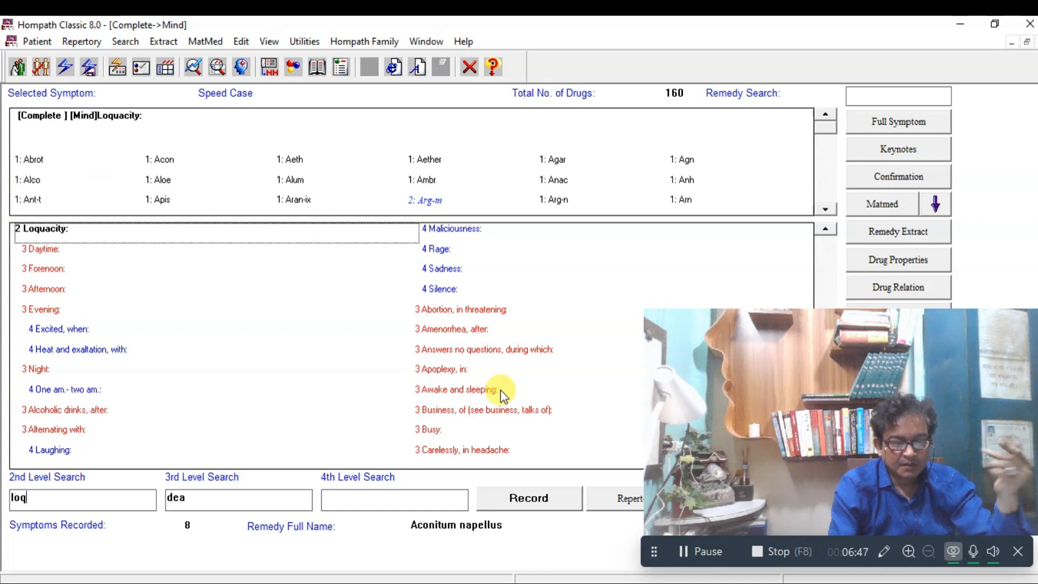
{"action": "left_click", "coordinate": [540, 501]}
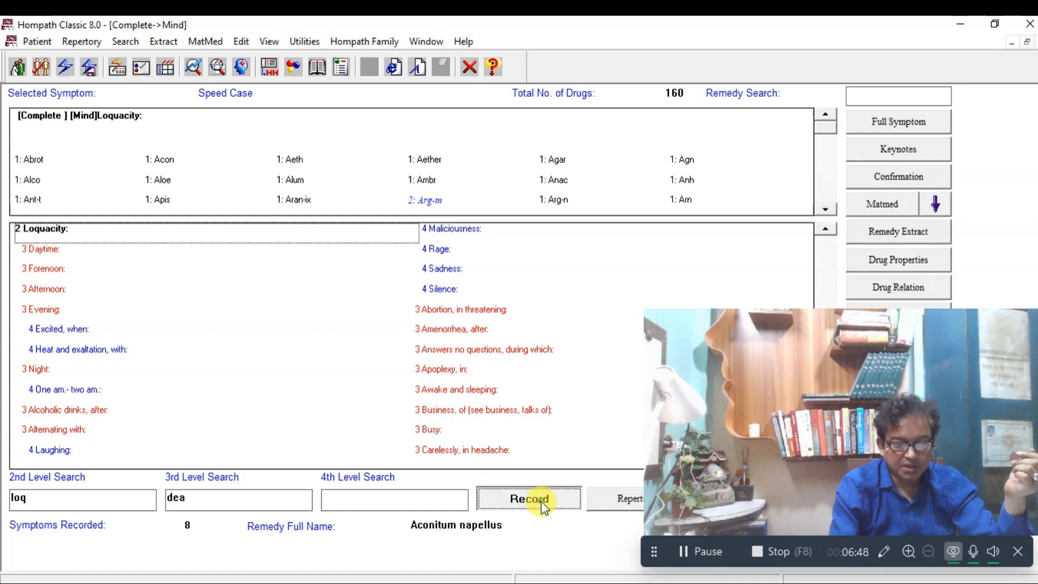
Search the second level for "home" and record the rubric "Homesickness, nostalgia"
{"action": "left_click", "coordinate": [38, 499]}
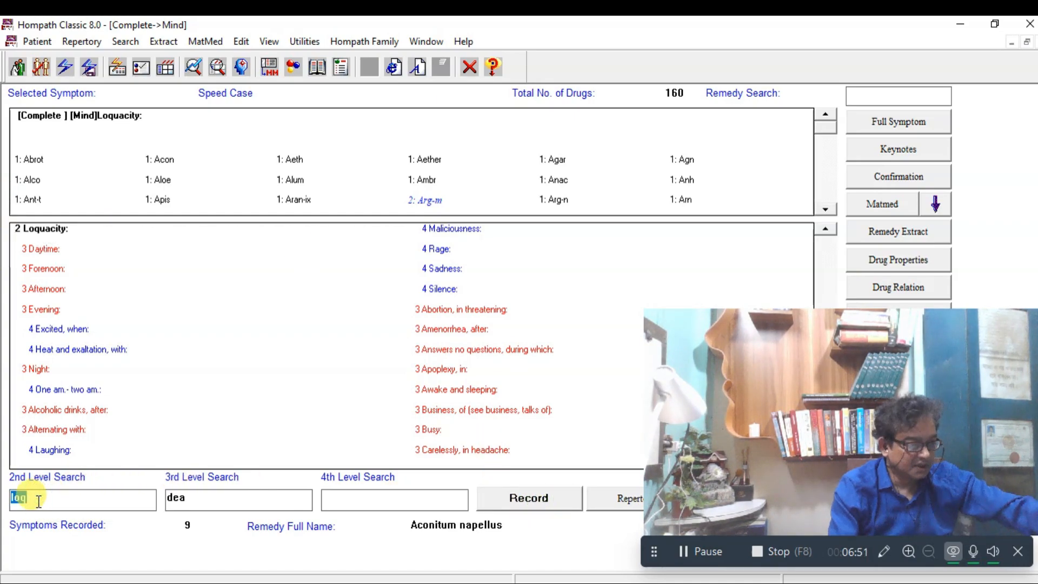
{"action": "type", "text": "hom"}
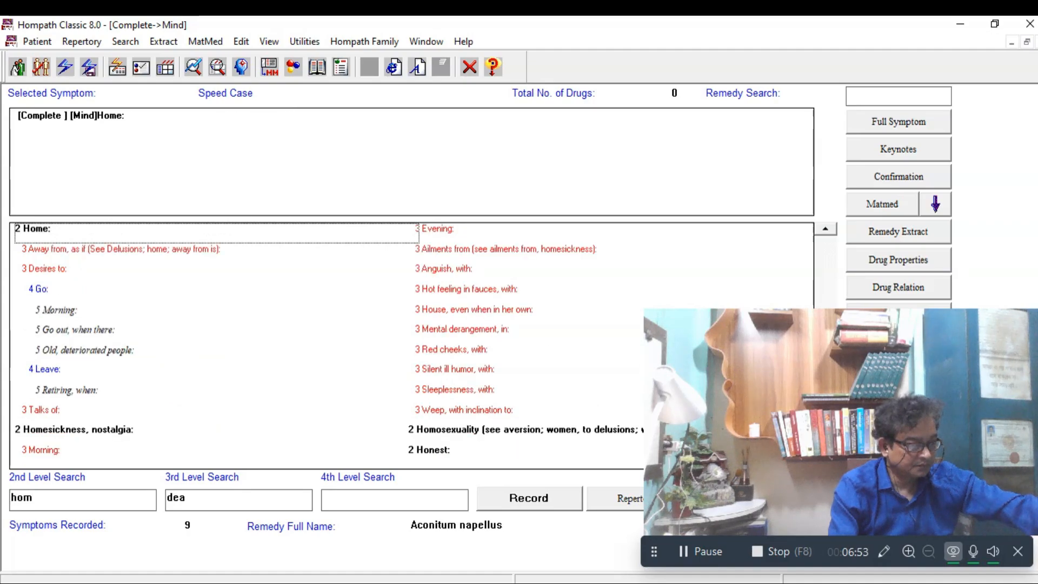
{"action": "type", "text": "e"}
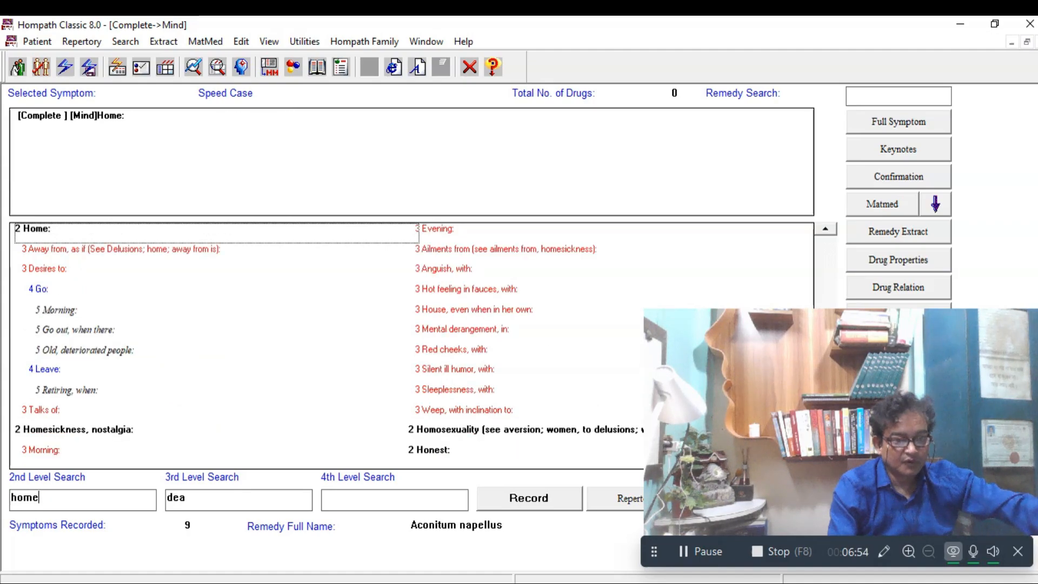
{"action": "left_click", "coordinate": [94, 433]}
{"action": "left_click", "coordinate": [520, 502]}
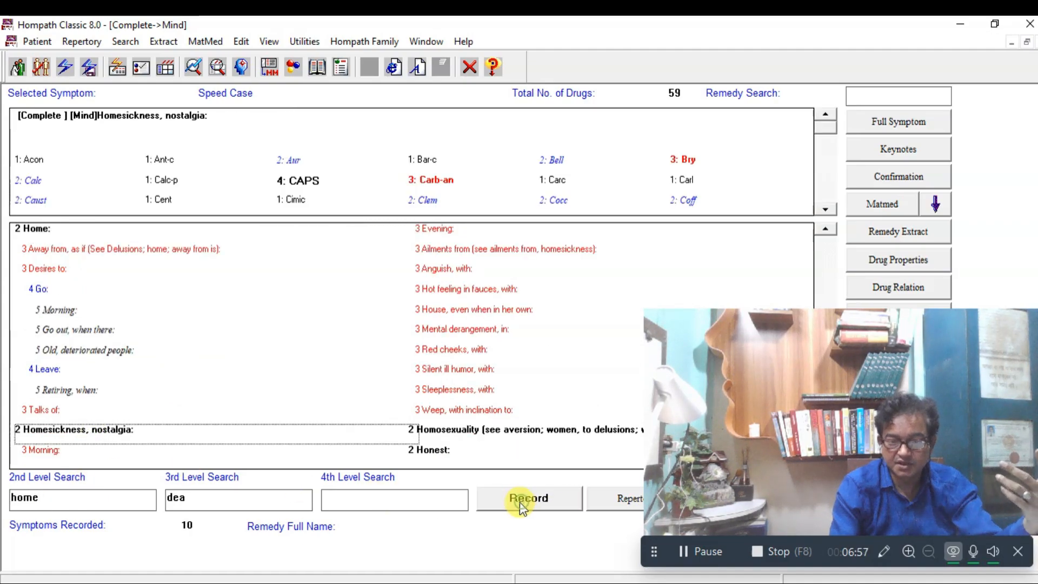
Try to record the rubric "Homesickness, nostalgia" a second time
{"action": "double_click", "coordinate": [43, 497]}
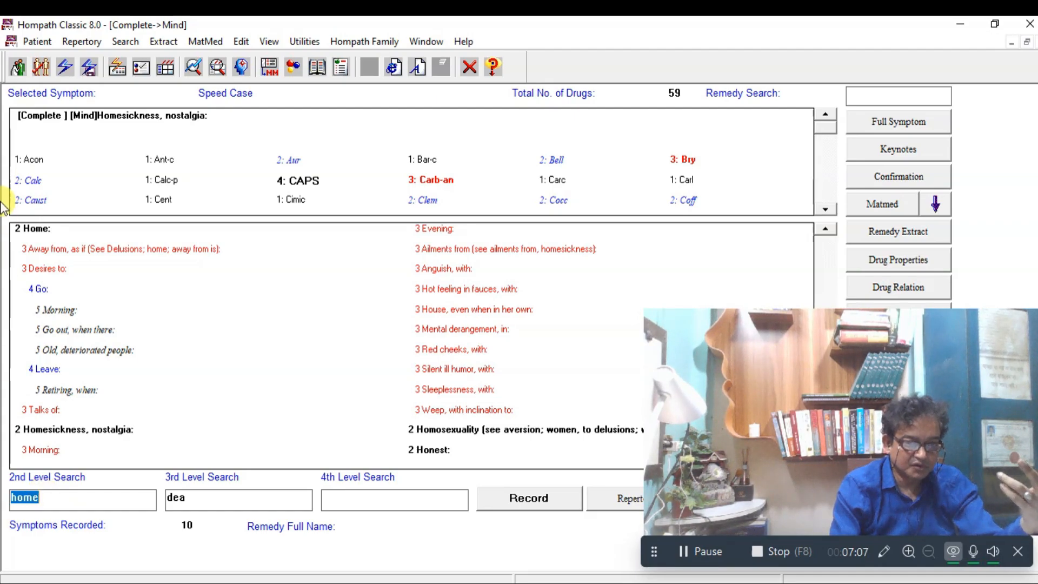
{"action": "left_click", "coordinate": [74, 436]}
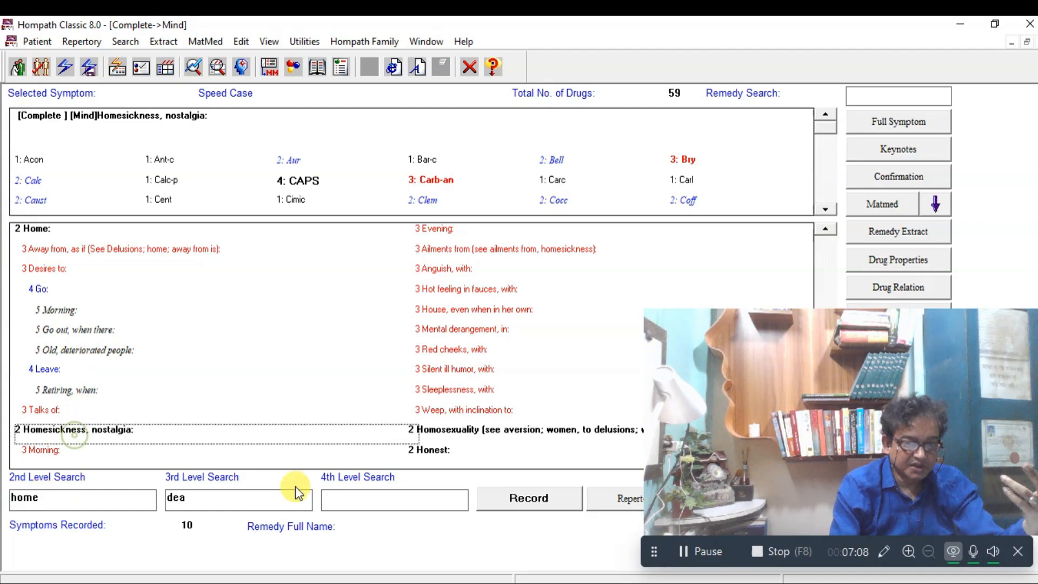
{"action": "left_click", "coordinate": [512, 499]}
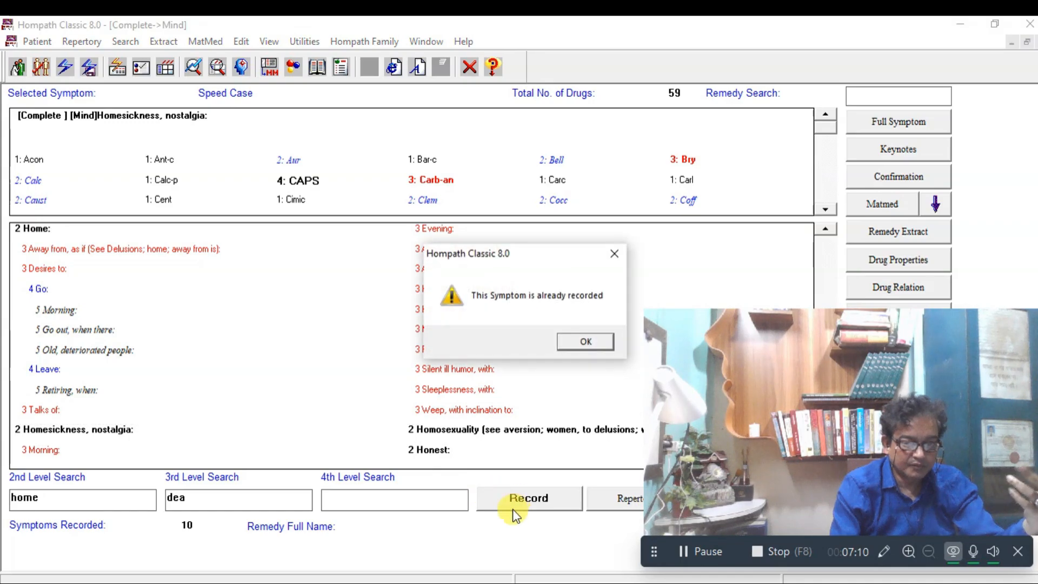
{"action": "left_click", "coordinate": [592, 343]}
Find "Forgetfulness: Words while speaking, of, word hunting" using second-level term "forget" and third-level term "w", and record it
{"action": "double_click", "coordinate": [51, 498]}
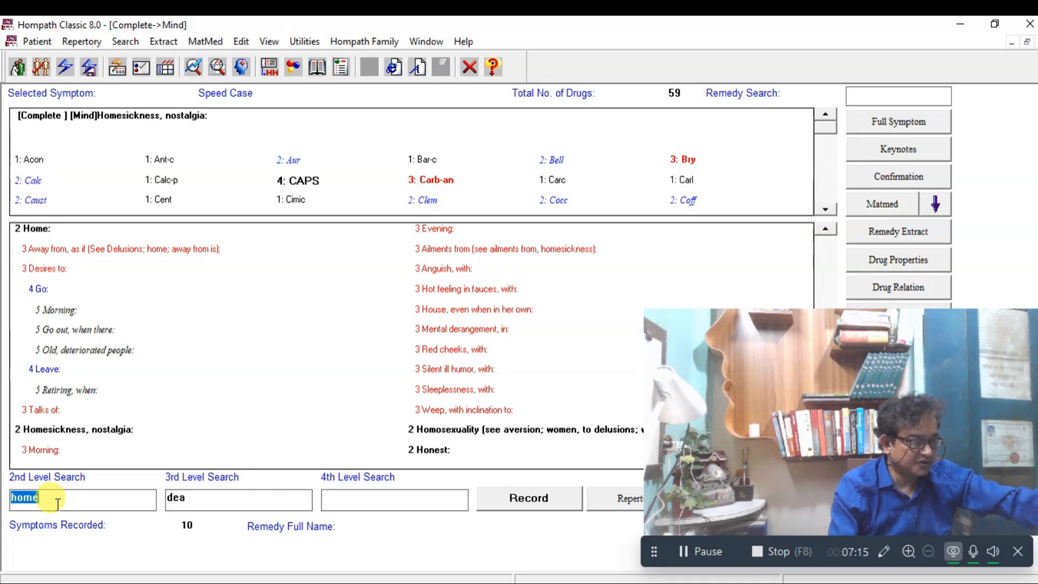
{"action": "type", "text": "for"}
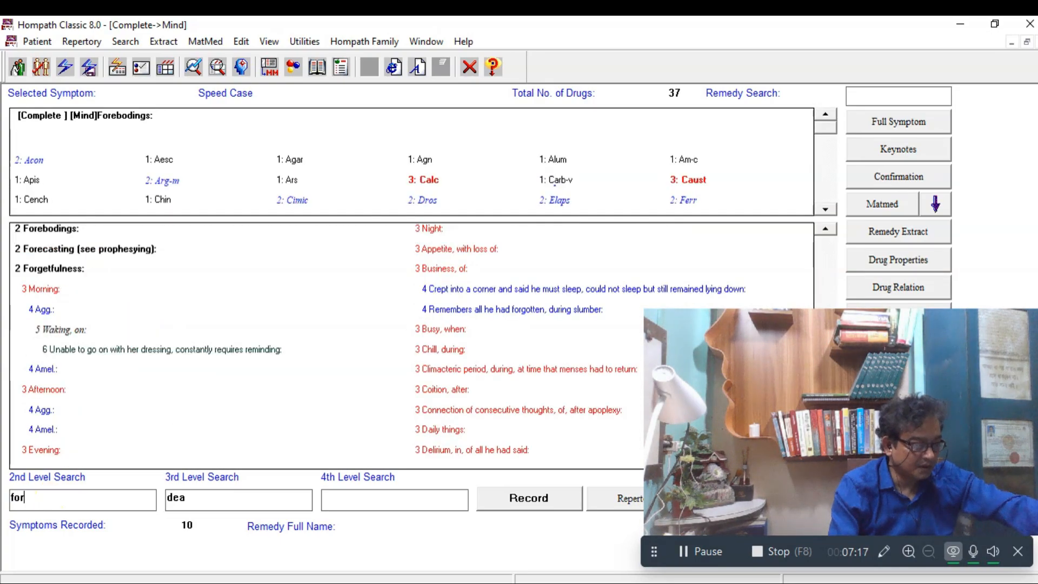
{"action": "key", "text": "Return"}
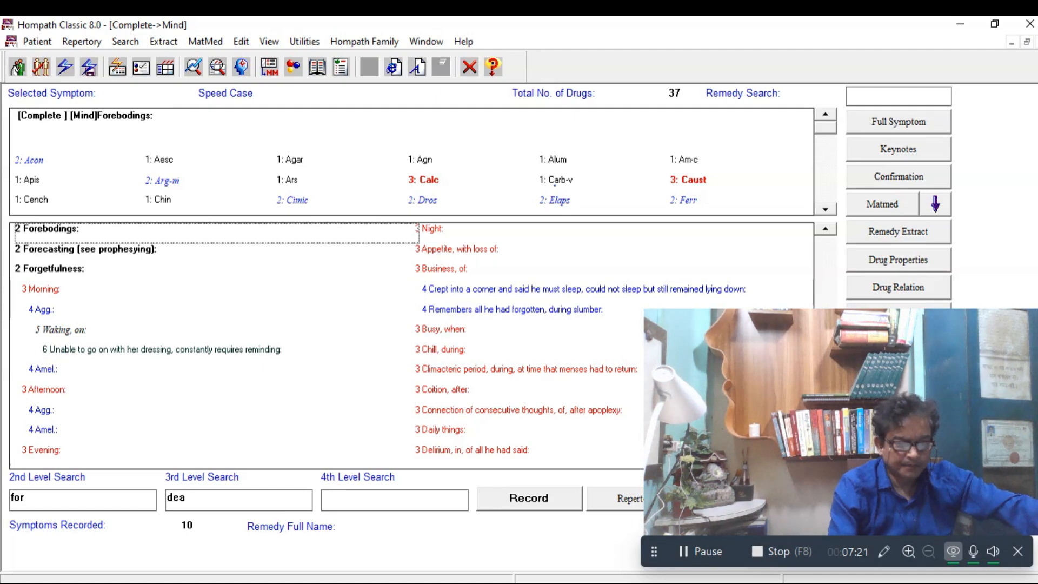
{"action": "type", "text": "get"}
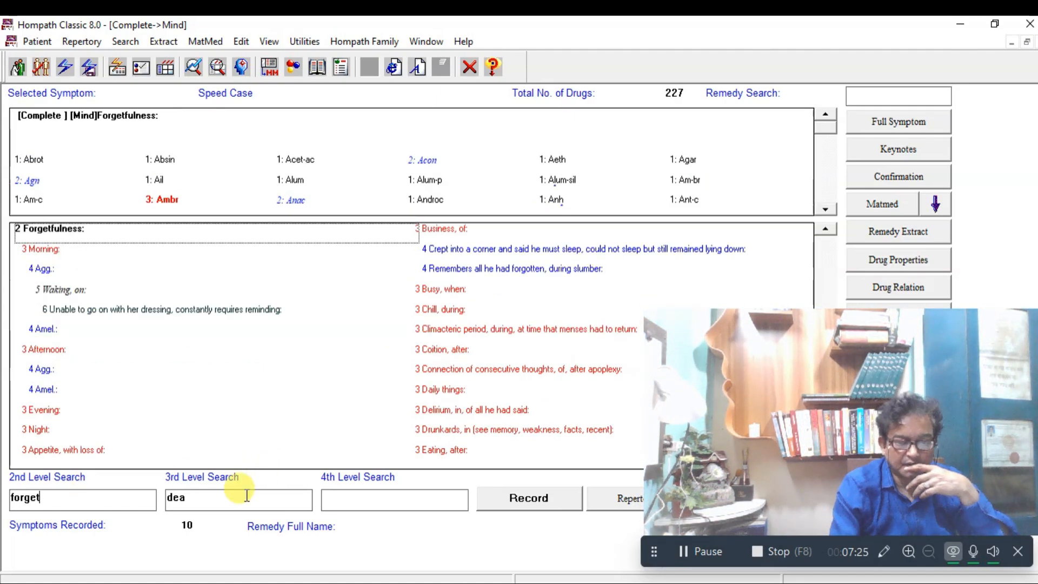
{"action": "left_click", "coordinate": [222, 500]}
{"action": "double_click", "coordinate": [222, 500]}
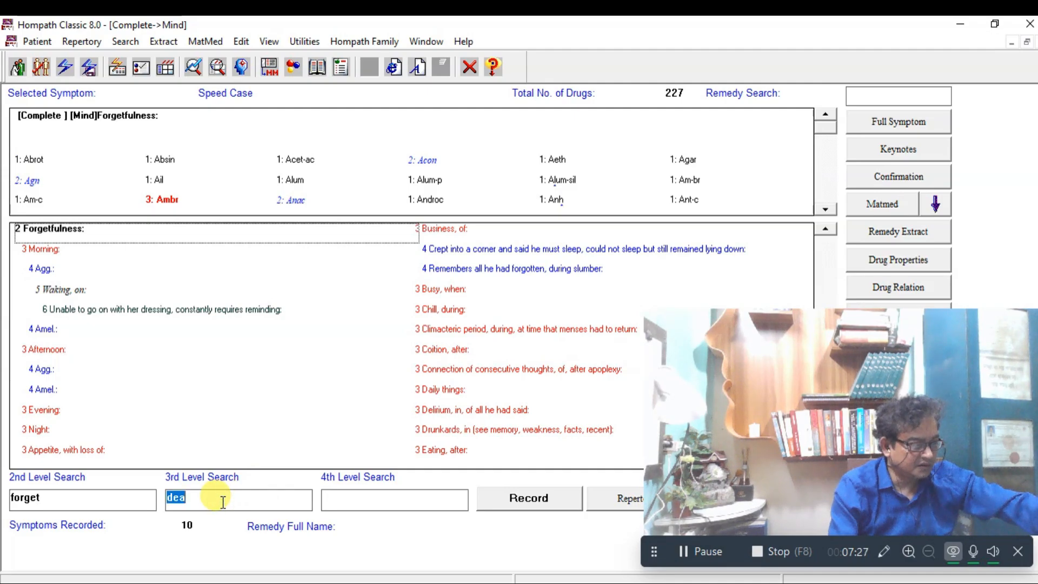
{"action": "type", "text": "w"}
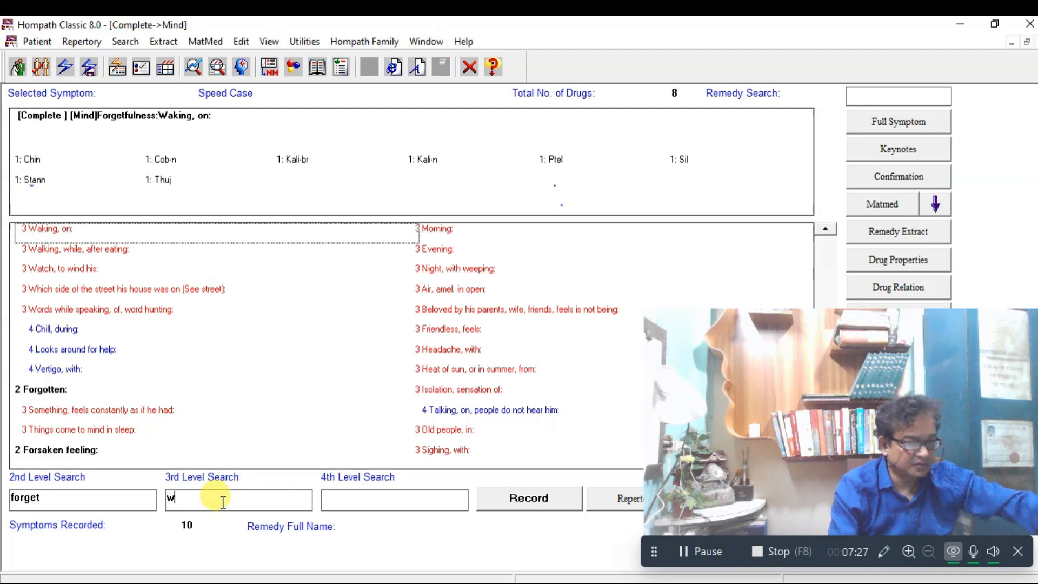
{"action": "left_click", "coordinate": [65, 312]}
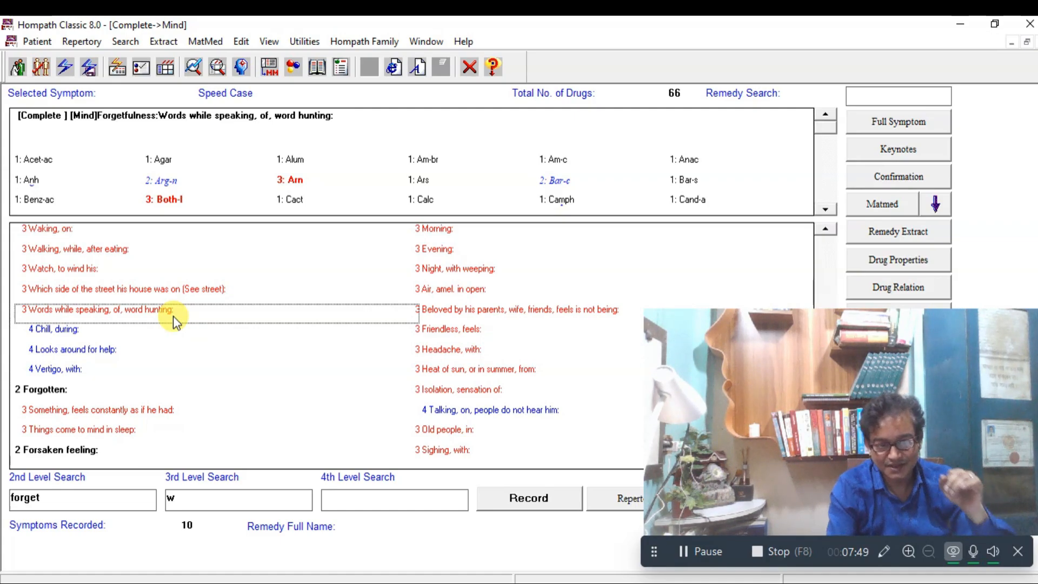
{"action": "left_click", "coordinate": [533, 498]}
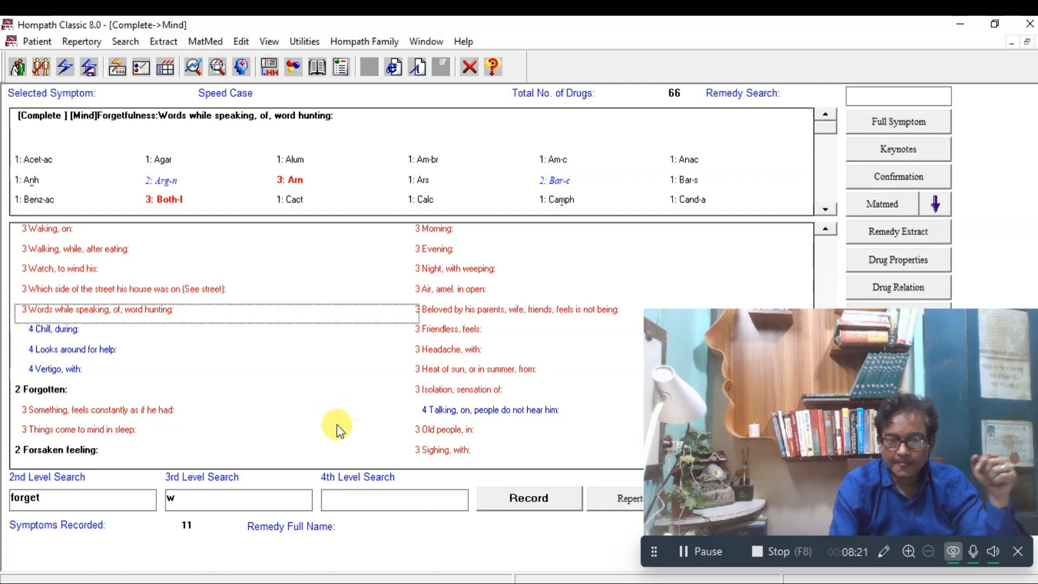
Repertorise the recorded symptoms of the Speed Case and order the remedies by totality
{"action": "left_click", "coordinate": [614, 501]}
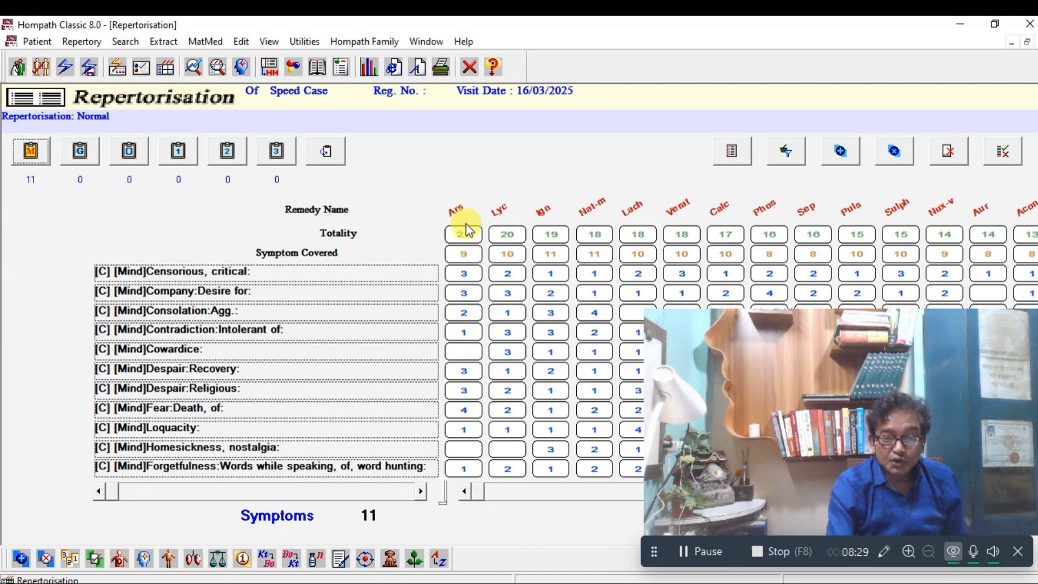
{"action": "left_click", "coordinate": [32, 155]}
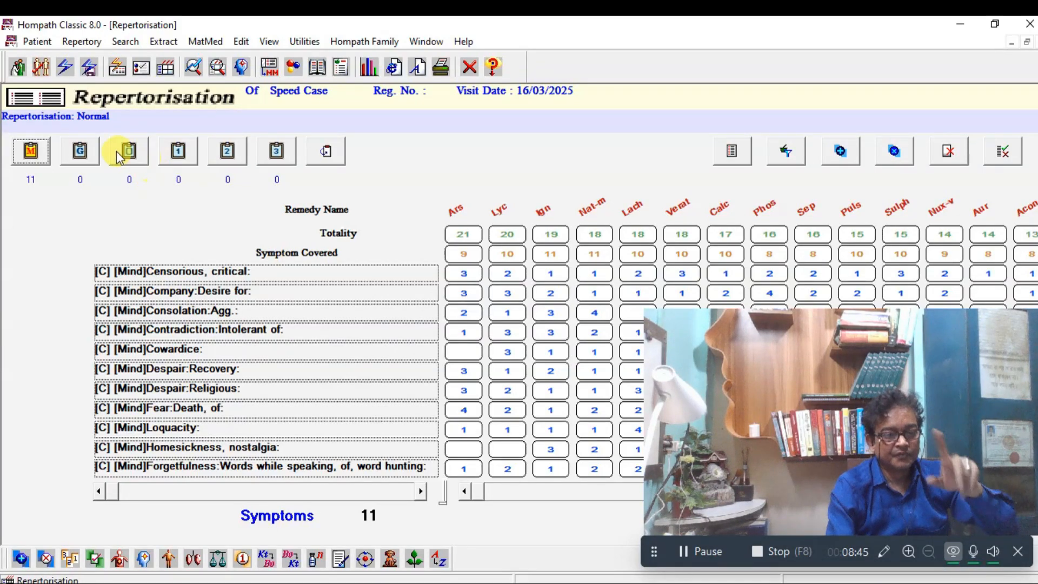
{"action": "left_click", "coordinate": [341, 233]}
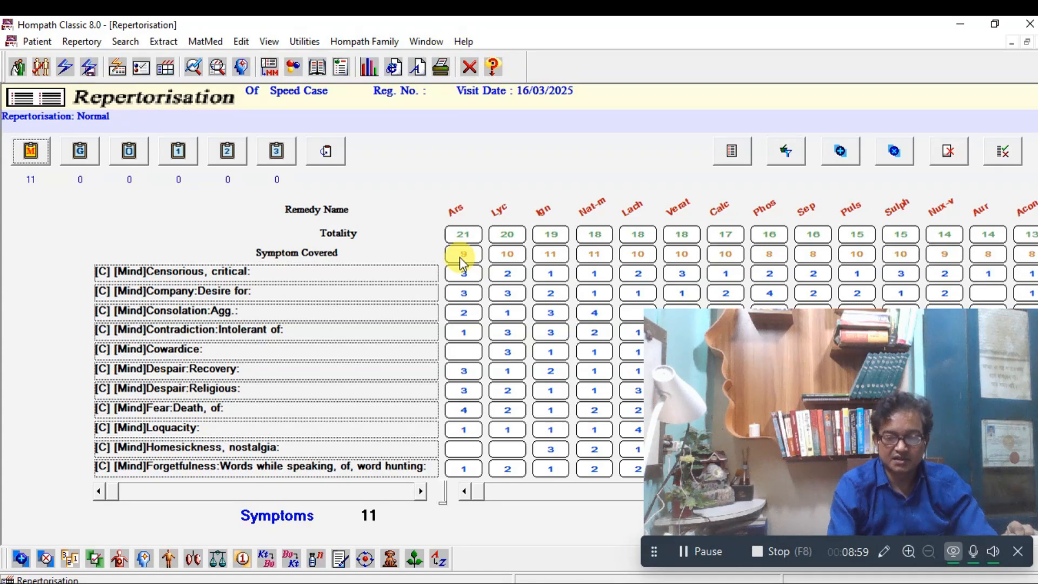
{"action": "left_click_drag", "start_coordinate": [840, 333], "coordinate": [828, 216]}
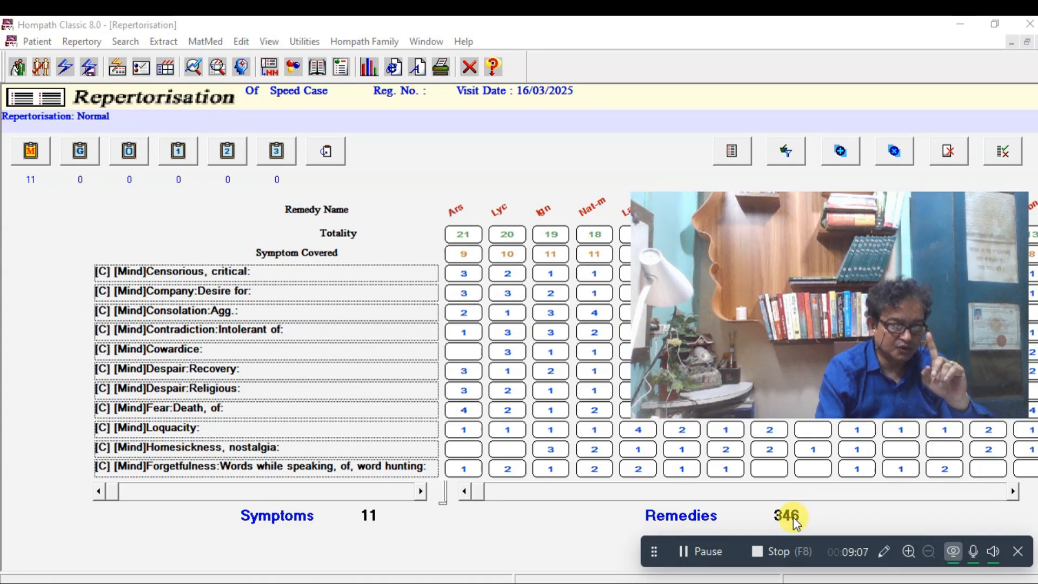
{"action": "left_click_drag", "start_coordinate": [931, 210], "coordinate": [938, 281]}
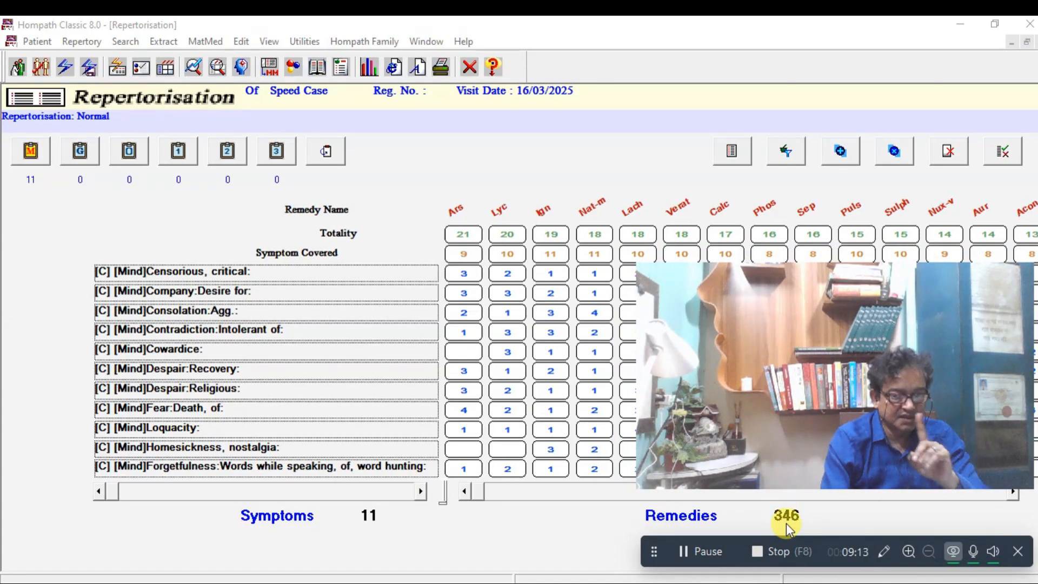
{"action": "left_click_drag", "start_coordinate": [903, 297], "coordinate": [906, 337]}
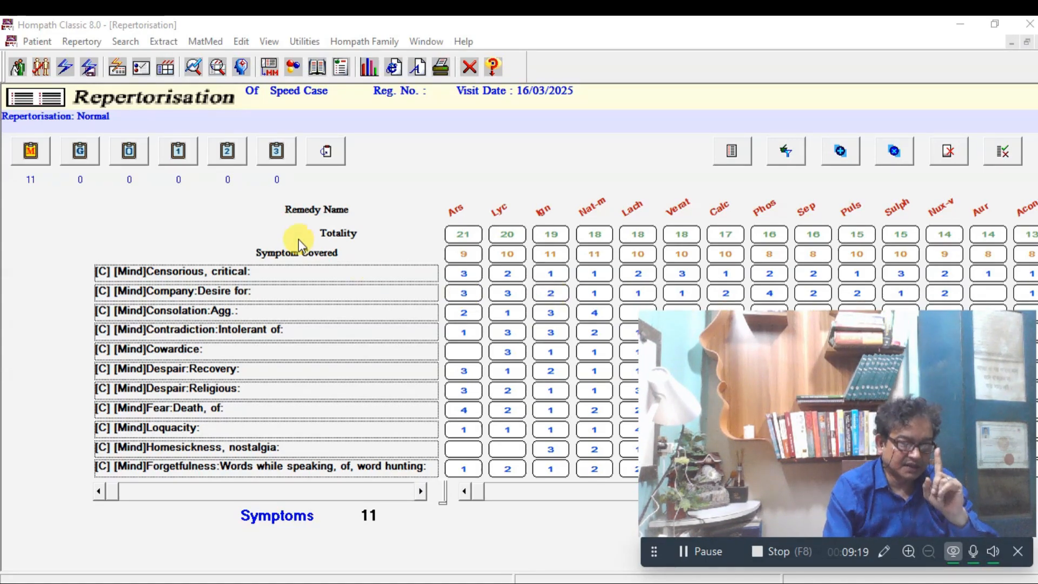
{"action": "left_click", "coordinate": [337, 238]}
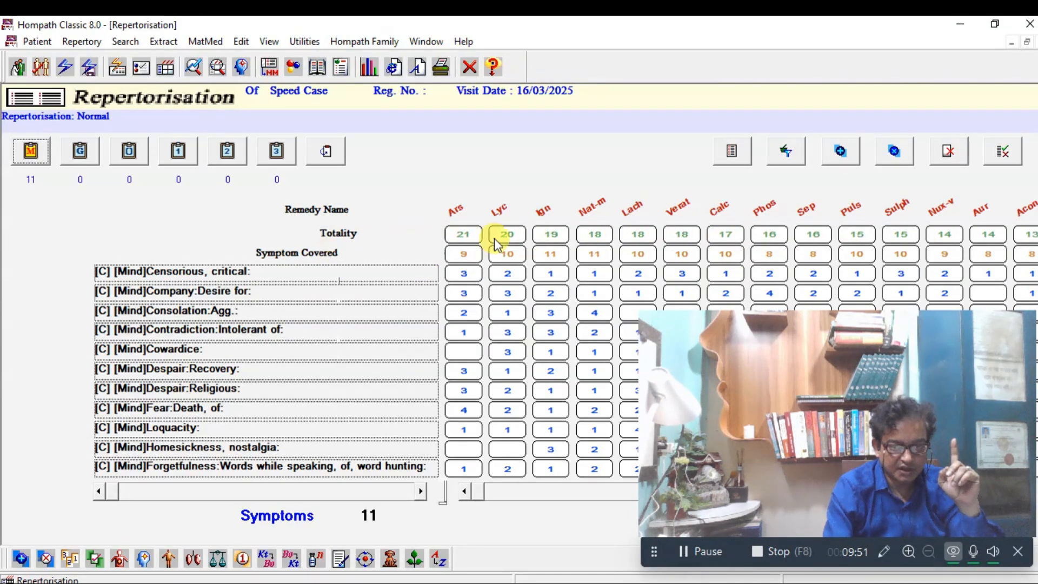
Compare the remedies sorted by name and by totality, and finish with them sorted by symptoms covered
{"action": "left_click", "coordinate": [332, 211]}
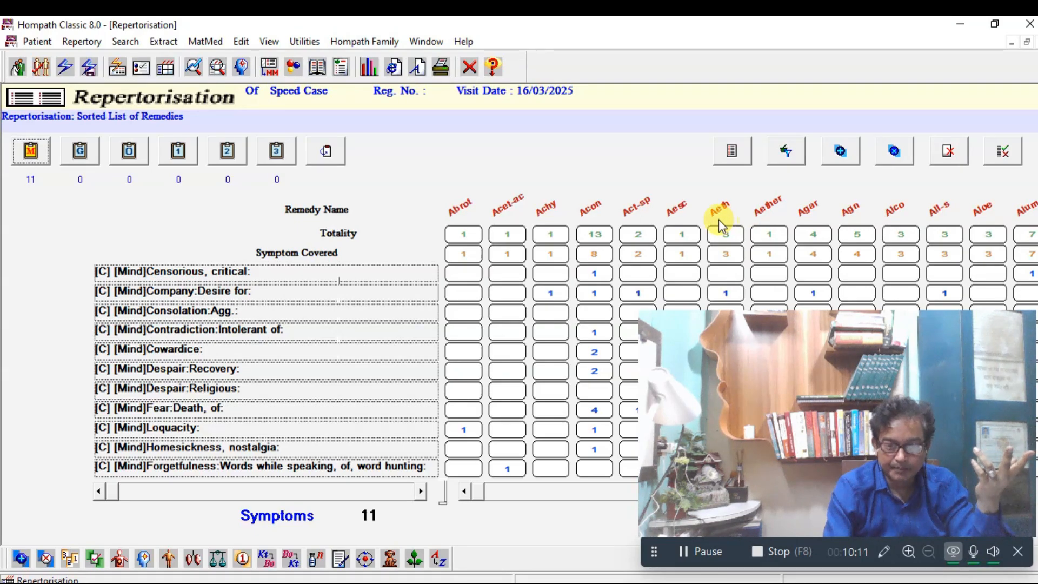
{"action": "left_click", "coordinate": [344, 233]}
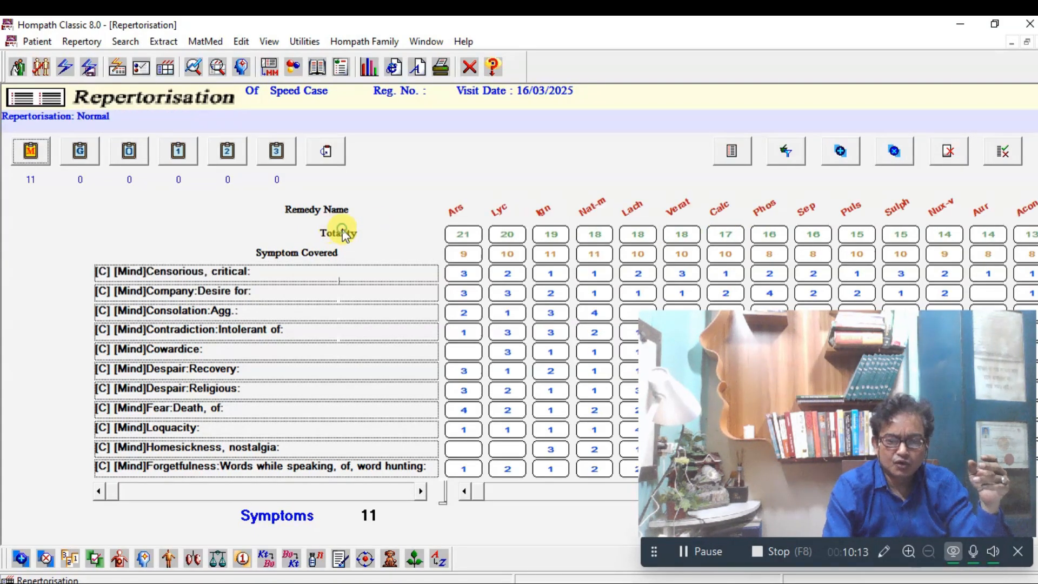
{"action": "left_click", "coordinate": [309, 208]}
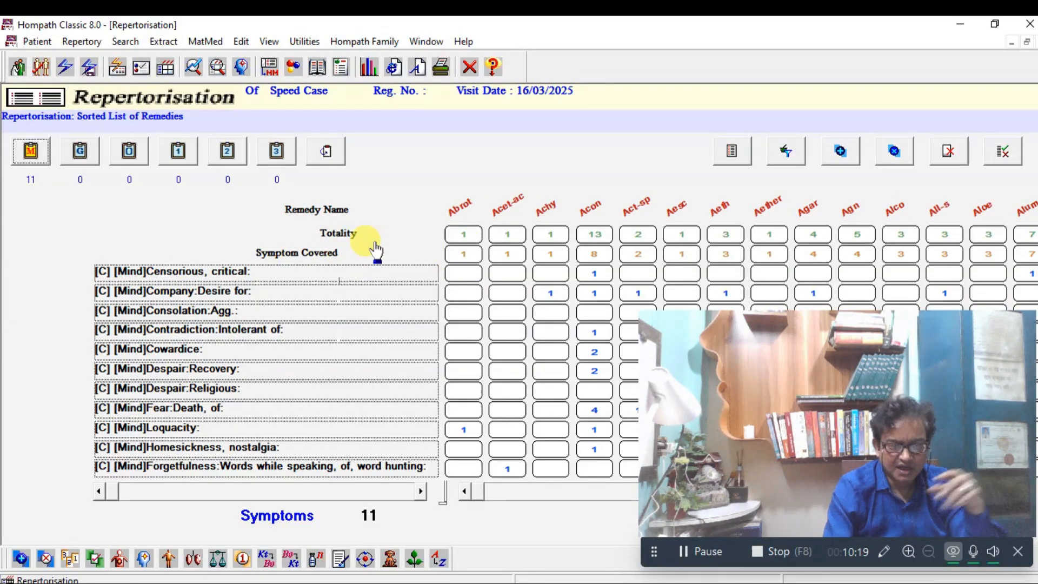
{"action": "left_click", "coordinate": [341, 233]}
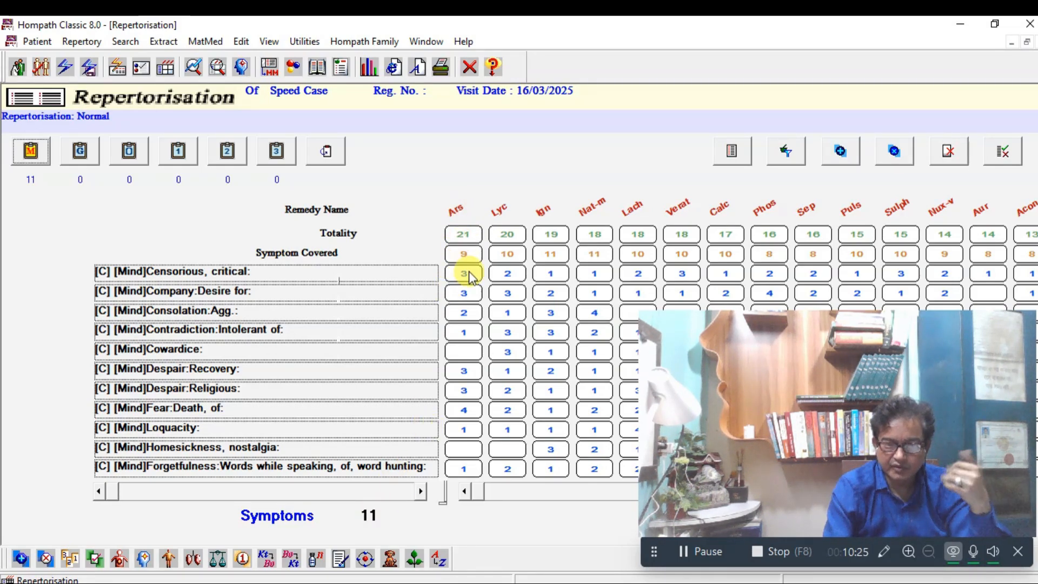
{"action": "left_click", "coordinate": [288, 253]}
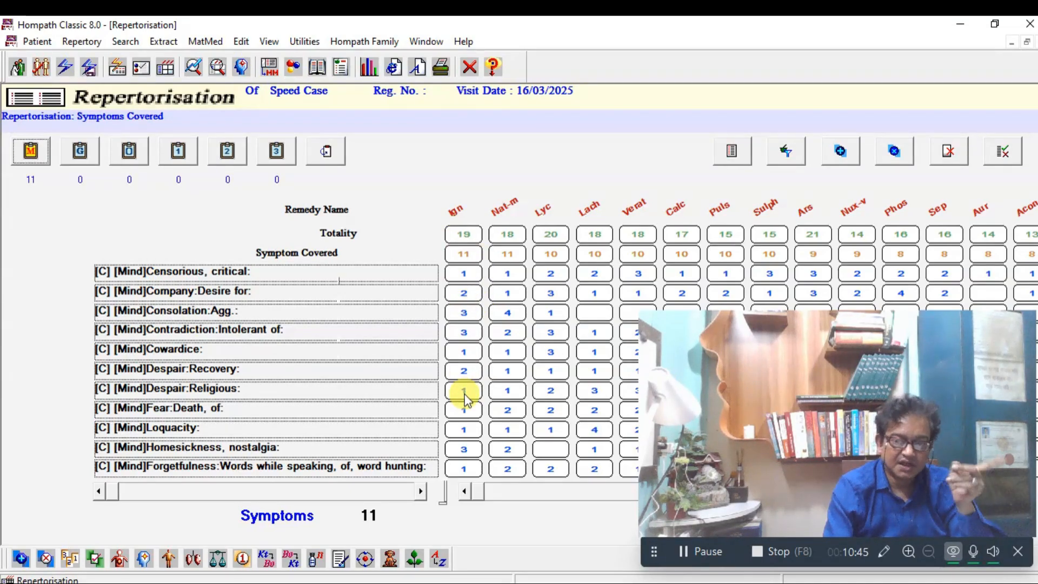
{"action": "left_click", "coordinate": [957, 27]}
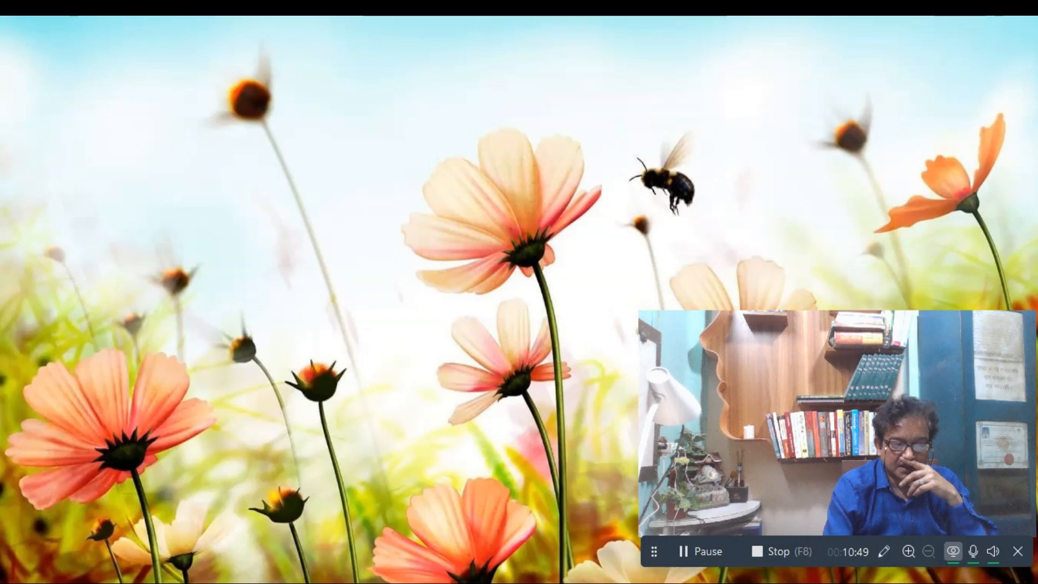
{"action": "key", "text": "super"}
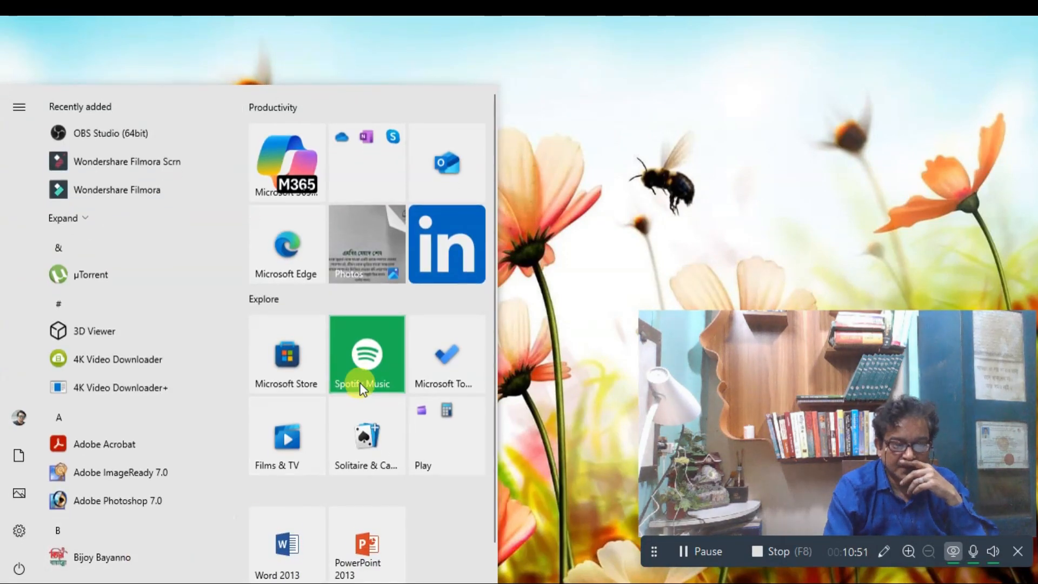
{"action": "left_click", "coordinate": [560, 371]}
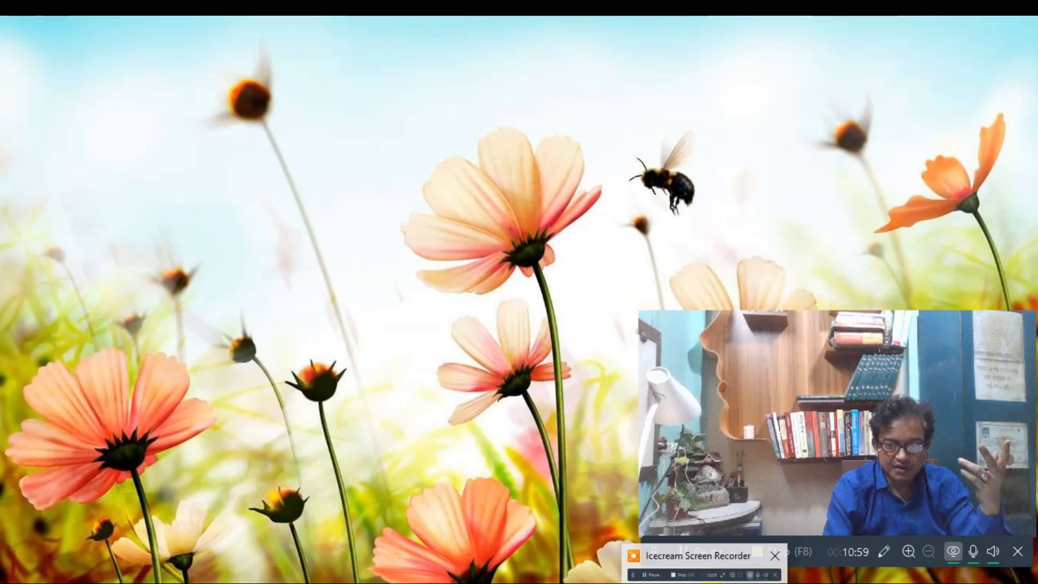
Search Windows for "my", open This PC in File Explorer, and open the drive New Volume (F:)
{"action": "left_click", "coordinate": [684, 583]}
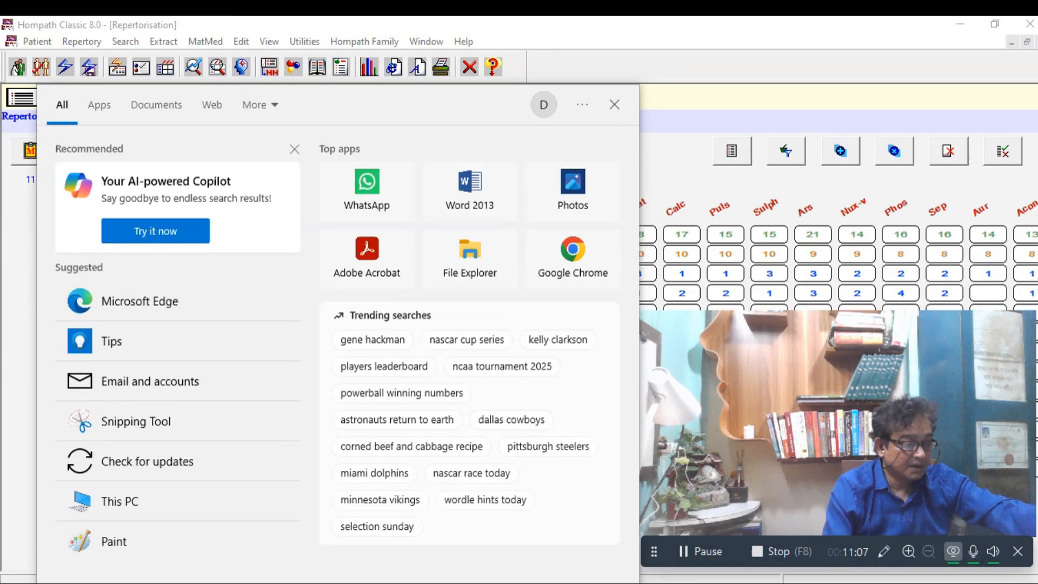
{"action": "type", "text": "my"}
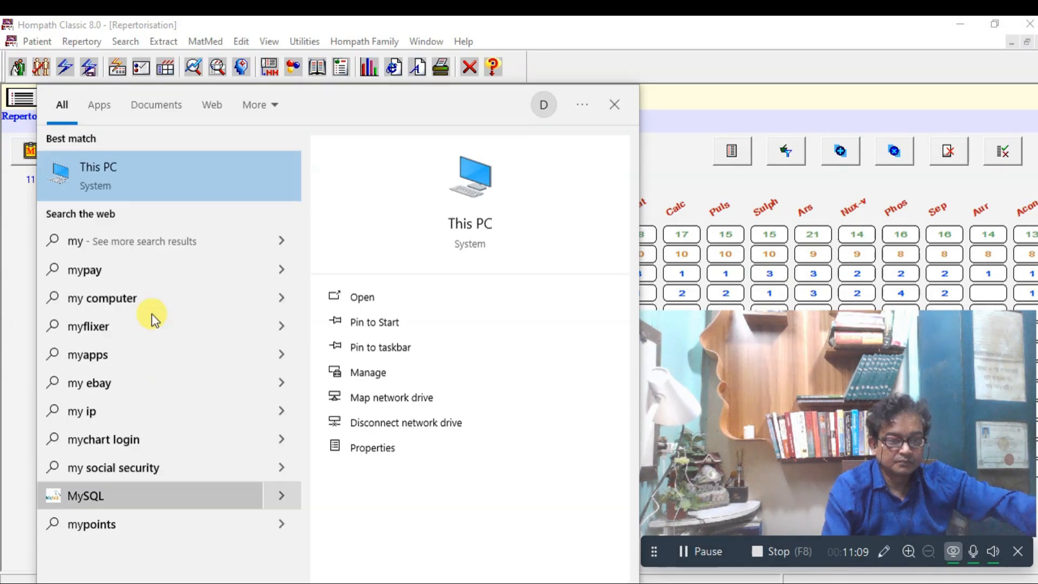
{"action": "left_click", "coordinate": [160, 174]}
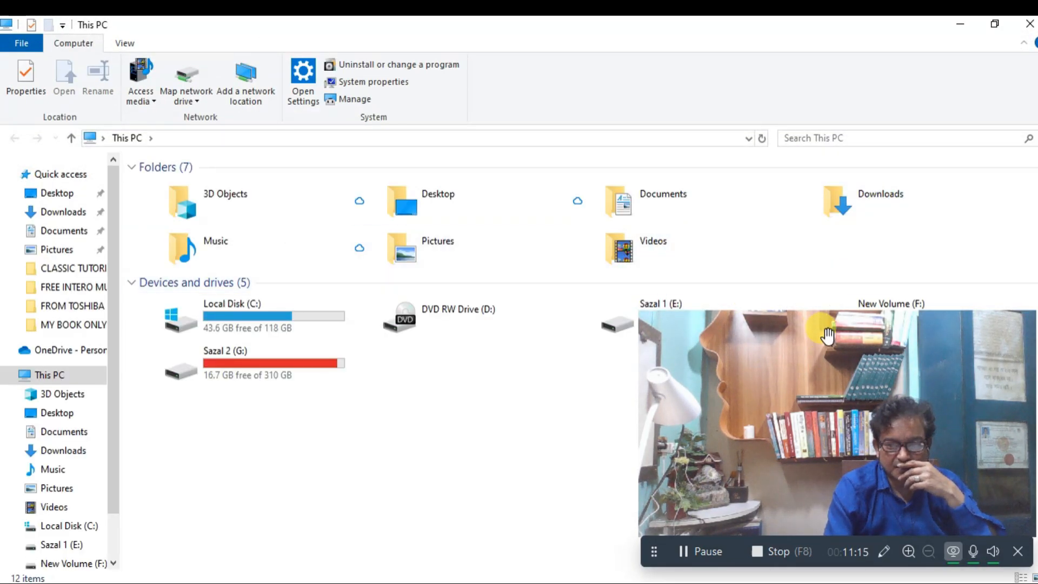
{"action": "left_click_drag", "start_coordinate": [831, 331], "coordinate": [821, 358]}
{"action": "left_click", "coordinate": [888, 316]}
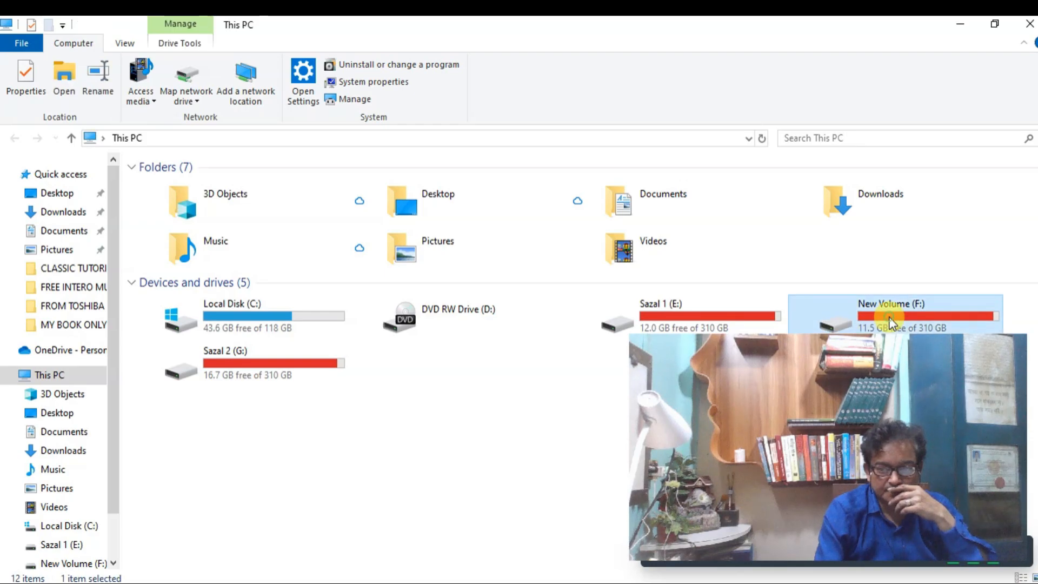
{"action": "double_click", "coordinate": [889, 315]}
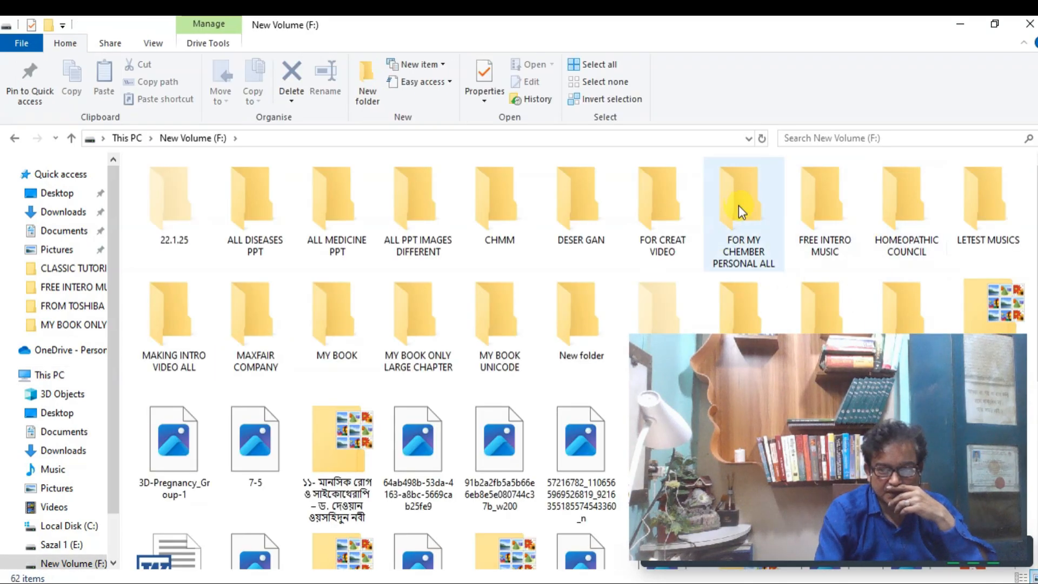
Open the CLASSIC TUTORIAL folder inside the FREE INTERO MUSIC folder
{"action": "double_click", "coordinate": [832, 213]}
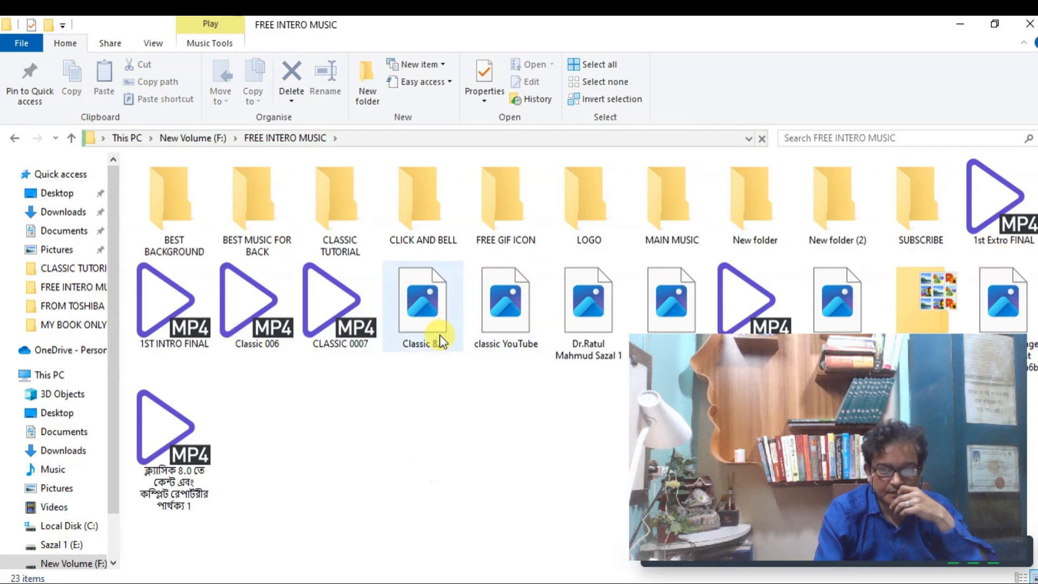
{"action": "left_click", "coordinate": [439, 335]}
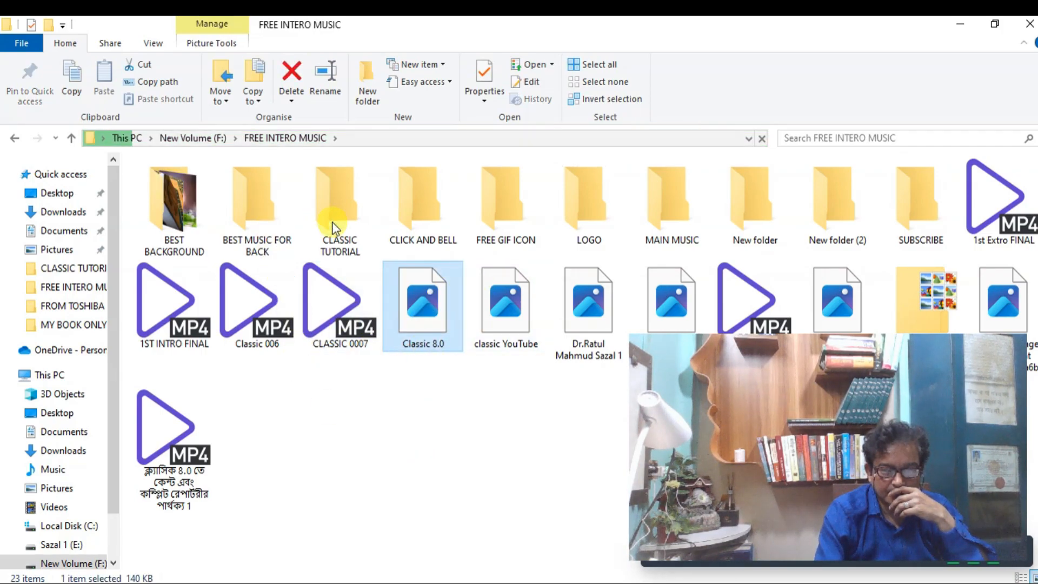
{"action": "double_click", "coordinate": [332, 221]}
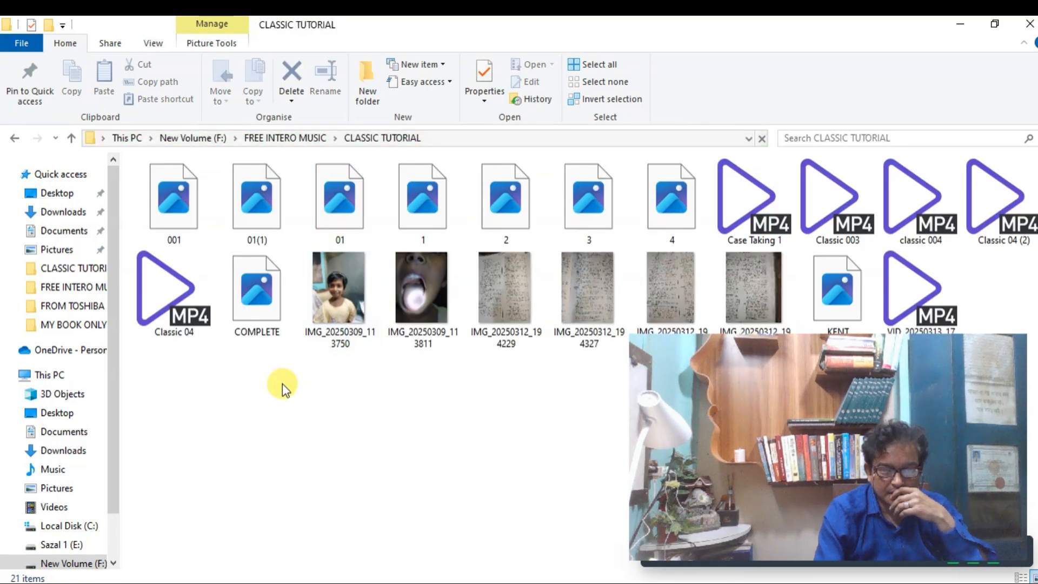
View the saved repertorisation images 001.png, 01(1).png and 01.png one after another in a maximised viewer window
{"action": "double_click", "coordinate": [176, 212]}
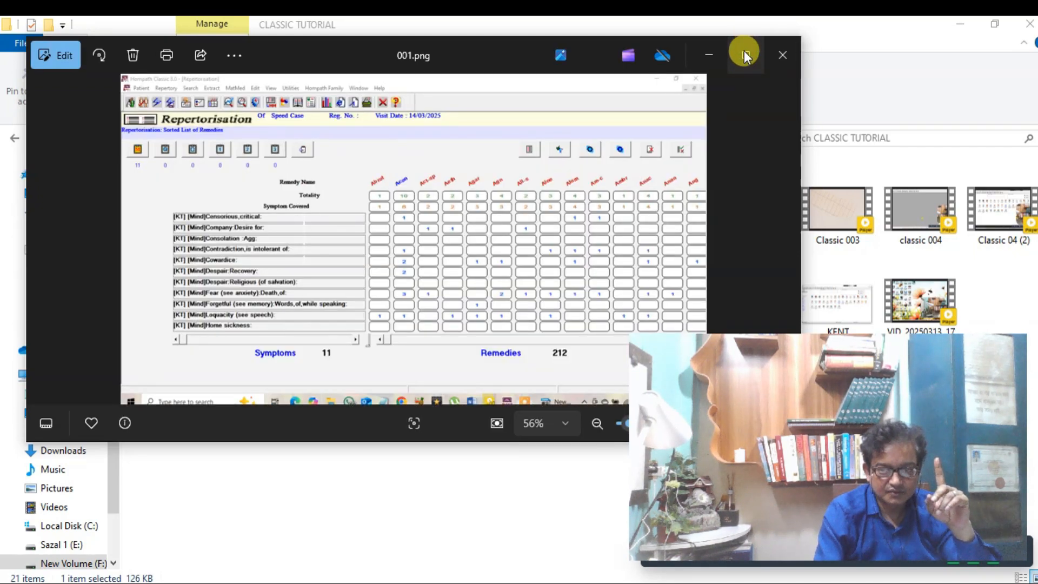
{"action": "left_click", "coordinate": [744, 51]}
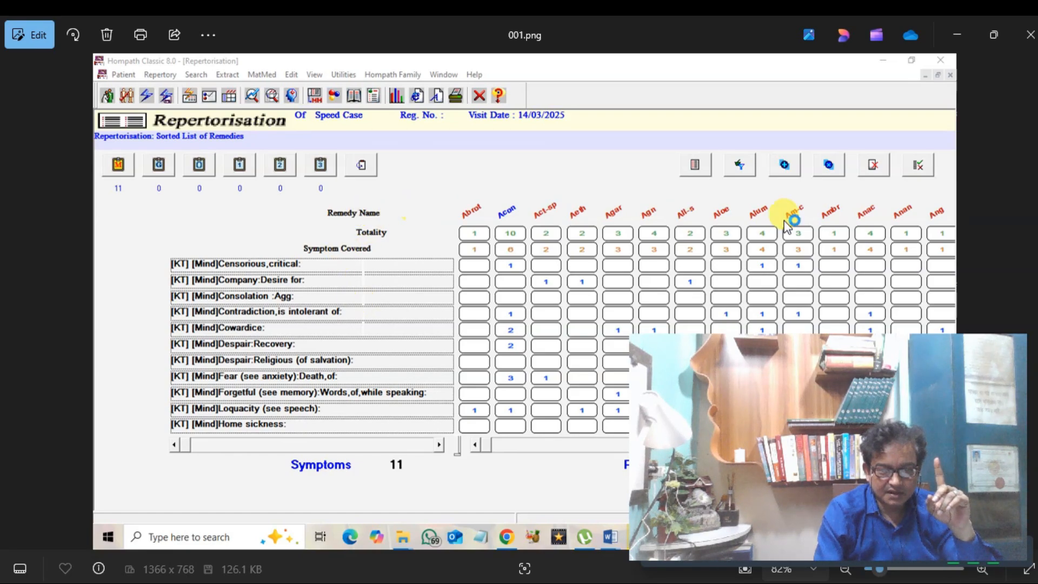
{"action": "left_click", "coordinate": [1033, 303]}
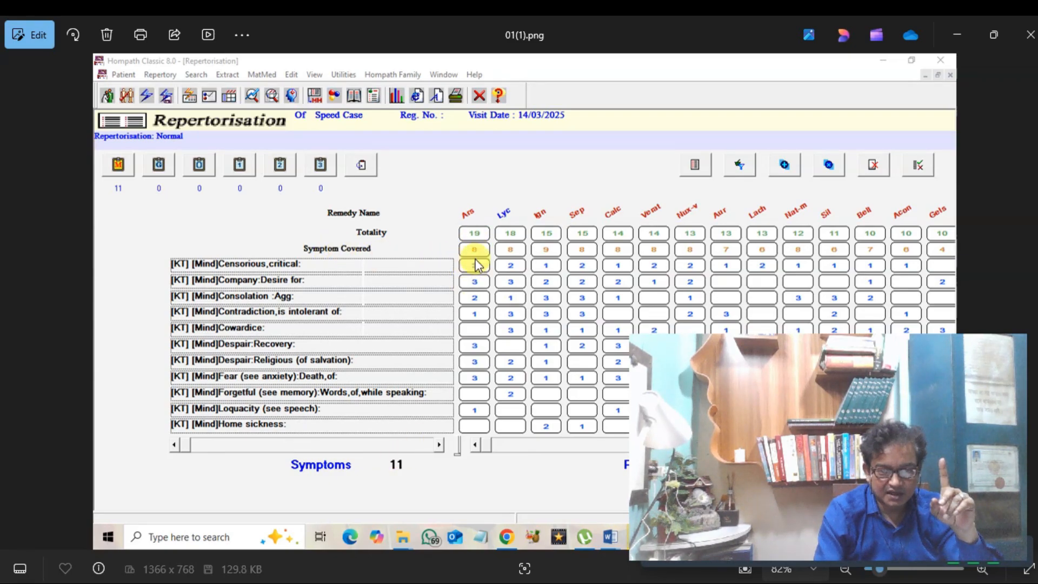
{"action": "left_click", "coordinate": [1026, 308]}
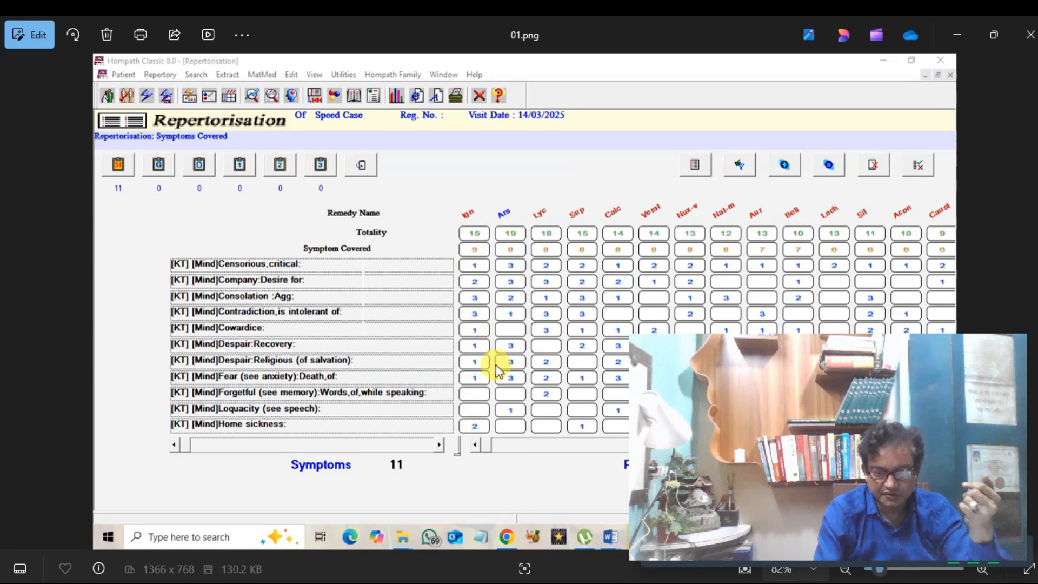
Compare the Kent repertorisation in image 01.png with the current Speed Case chart in Hompath Classic, checking the Loquacity symptom
{"action": "left_click", "coordinate": [642, 582]}
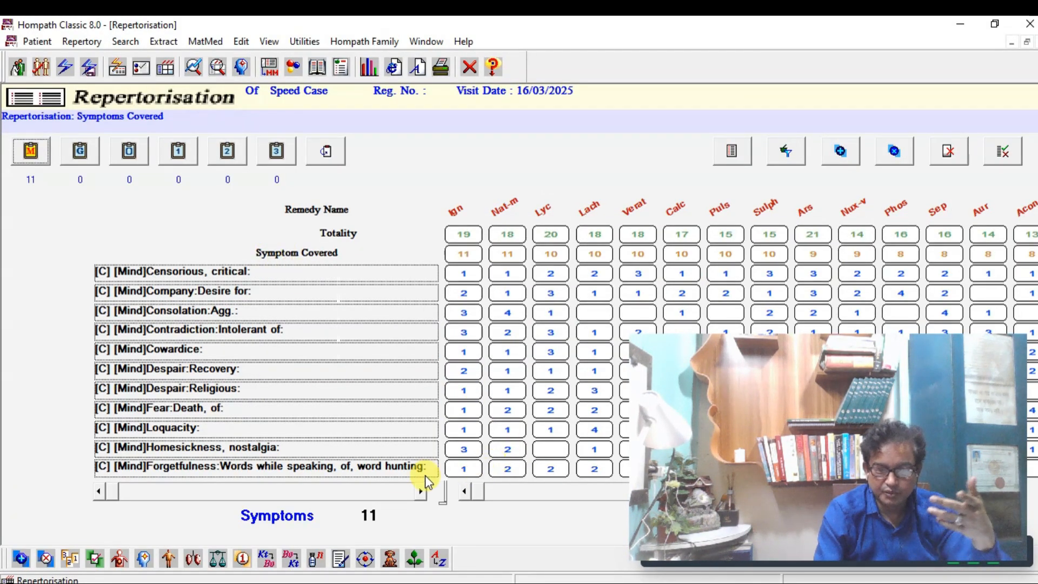
{"action": "left_click", "coordinate": [203, 428]}
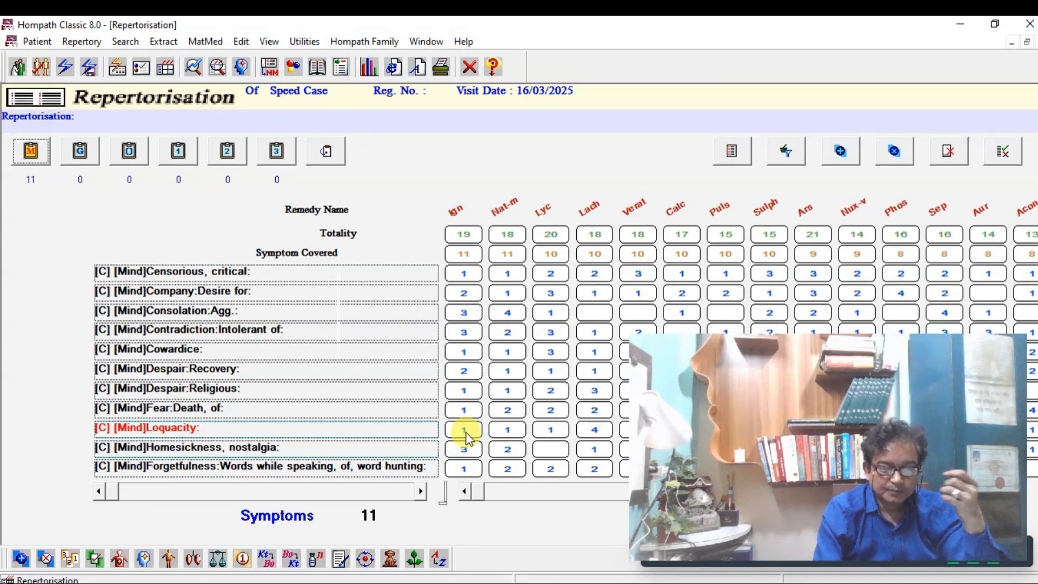
{"action": "left_click", "coordinate": [1001, 557]}
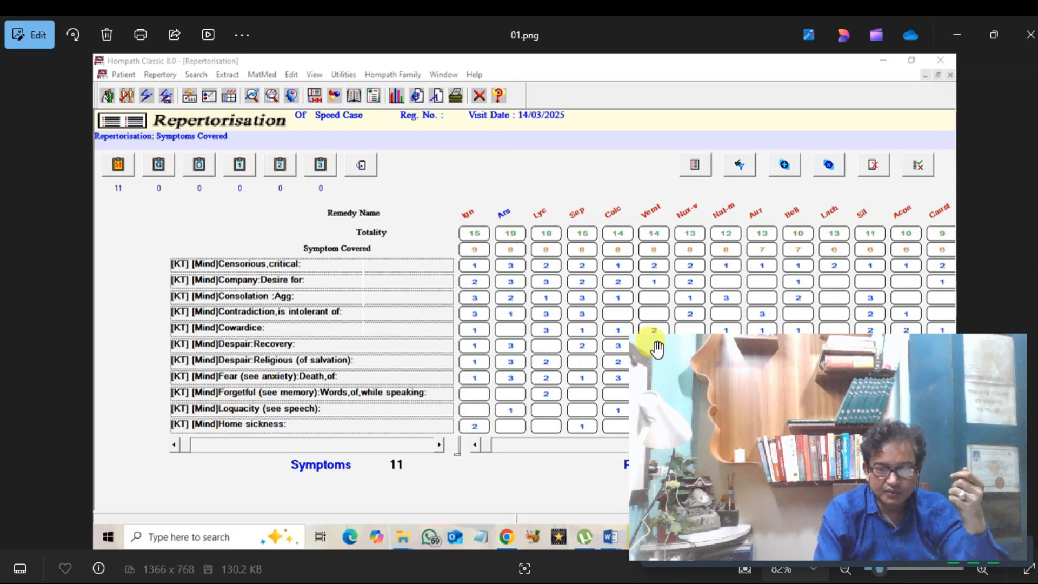
{"action": "left_click", "coordinate": [958, 27]}
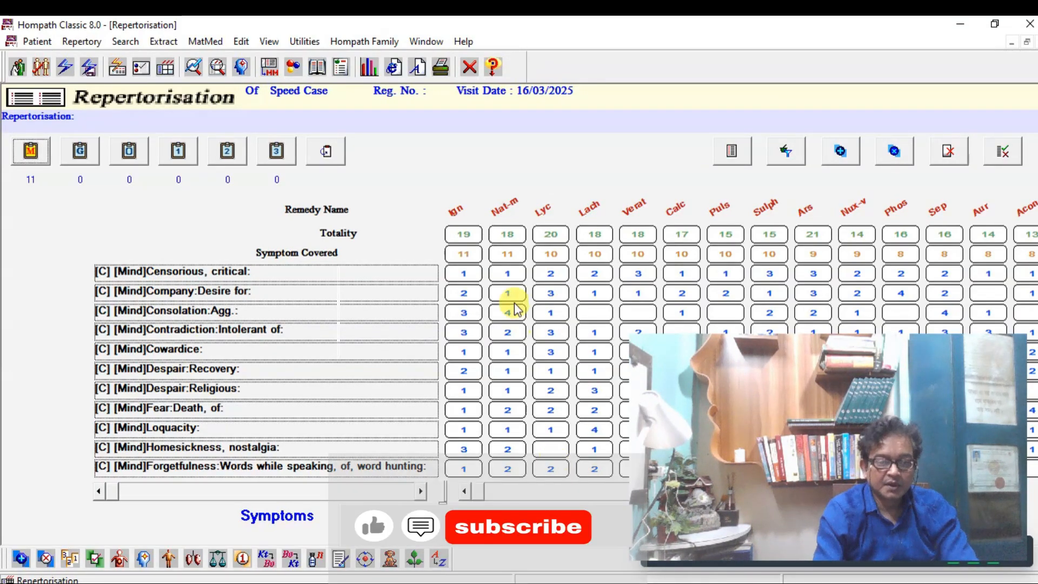
Open the keynotes of the remedy Lachesis from the repertorisation chart, read down to the Mind section, and close them
{"action": "left_click", "coordinate": [304, 256]}
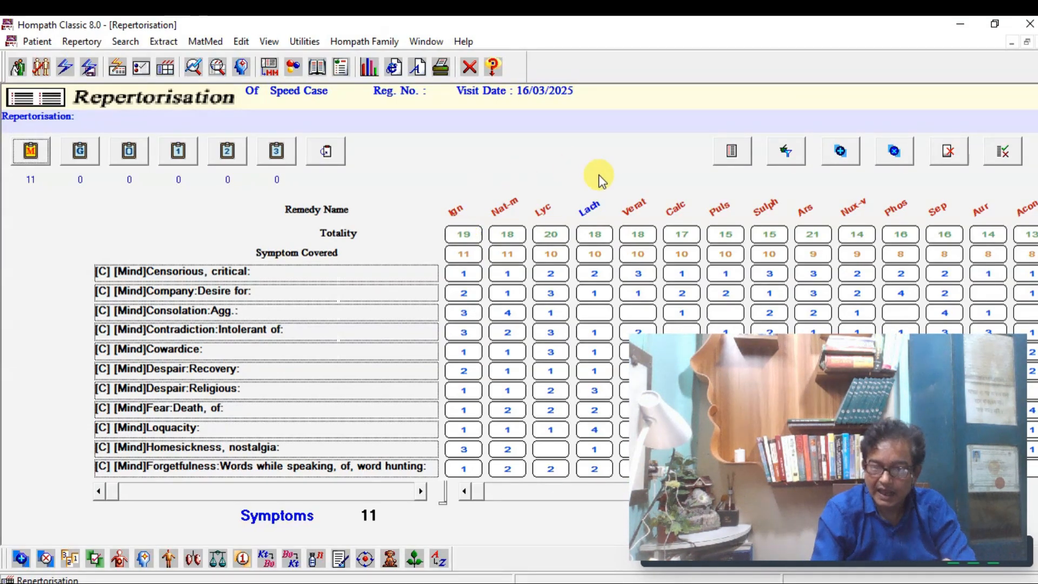
{"action": "right_click", "coordinate": [597, 233]}
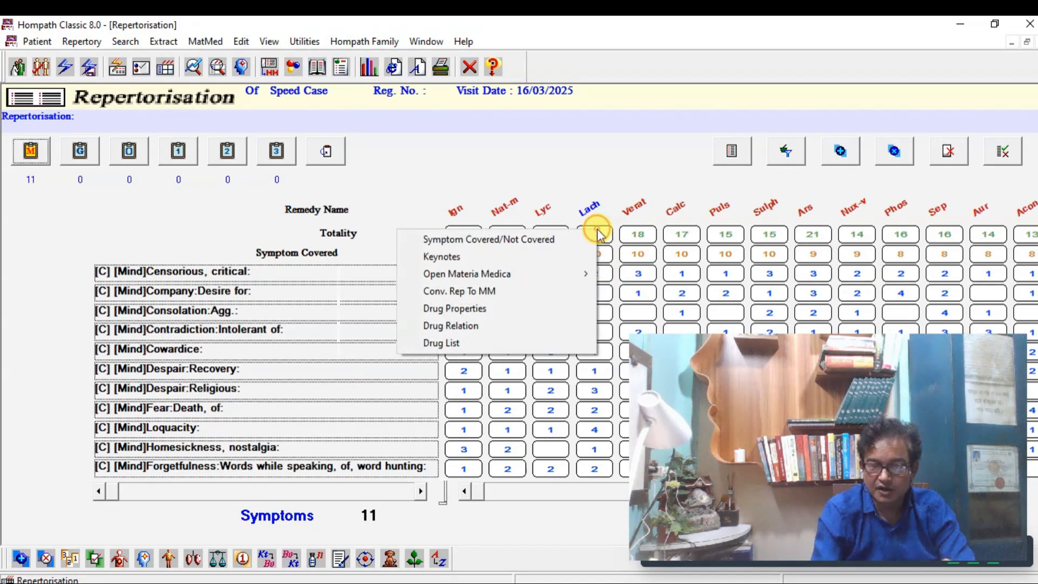
{"action": "left_click", "coordinate": [481, 257]}
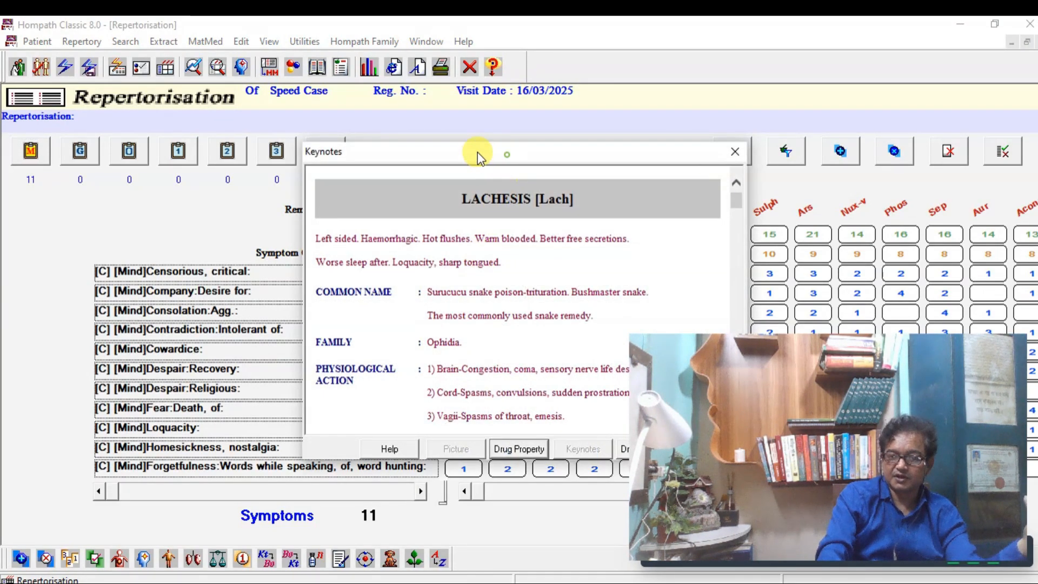
{"action": "left_click_drag", "start_coordinate": [478, 151], "coordinate": [293, 125]}
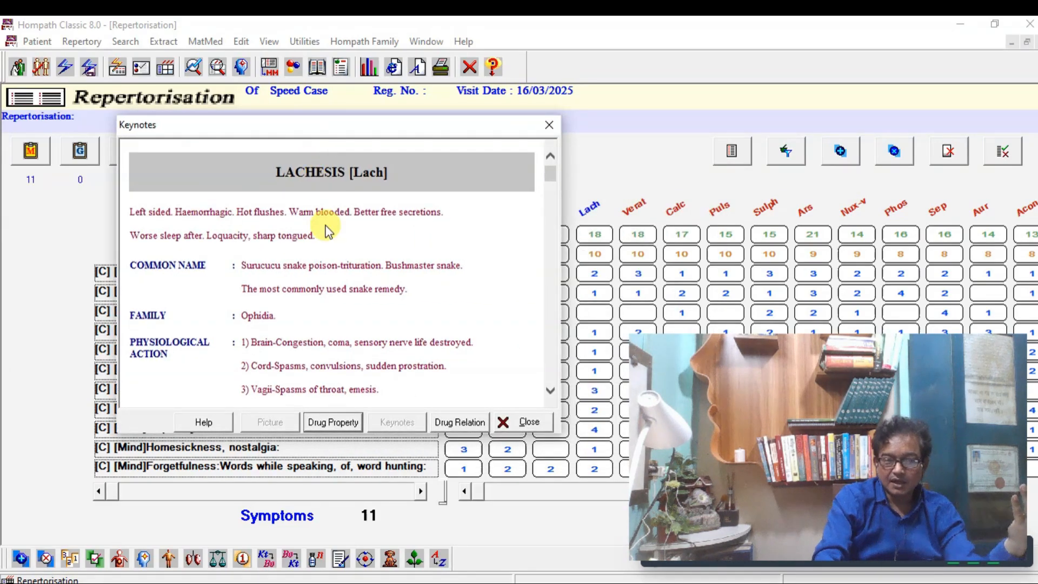
{"action": "scroll", "coordinate": [326, 226], "scroll_direction": "down", "scroll_amount": 10}
{"action": "scroll", "coordinate": [328, 227], "scroll_direction": "down", "scroll_amount": 10}
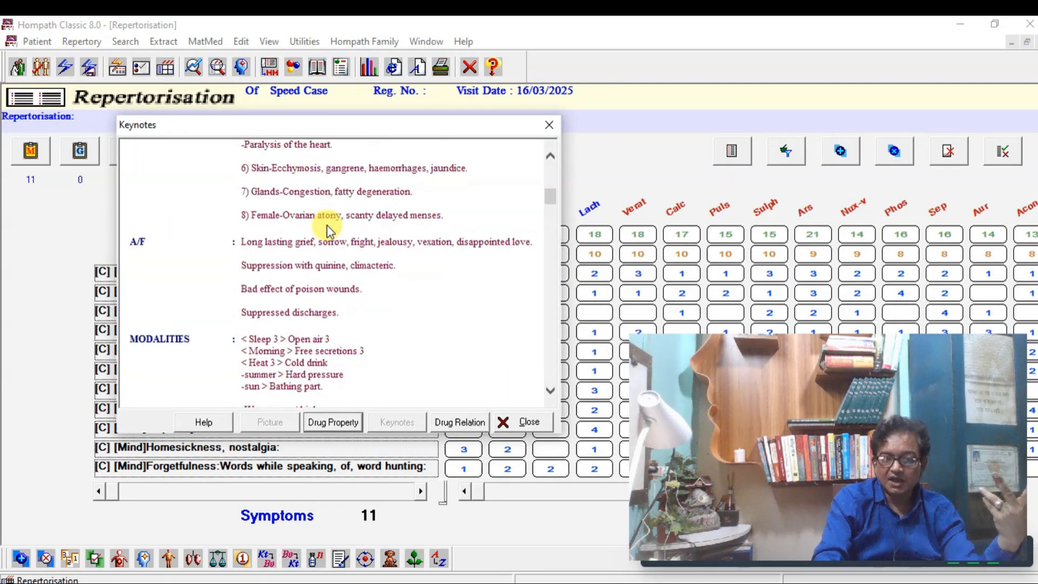
{"action": "scroll", "coordinate": [328, 226], "scroll_direction": "down", "scroll_amount": 5}
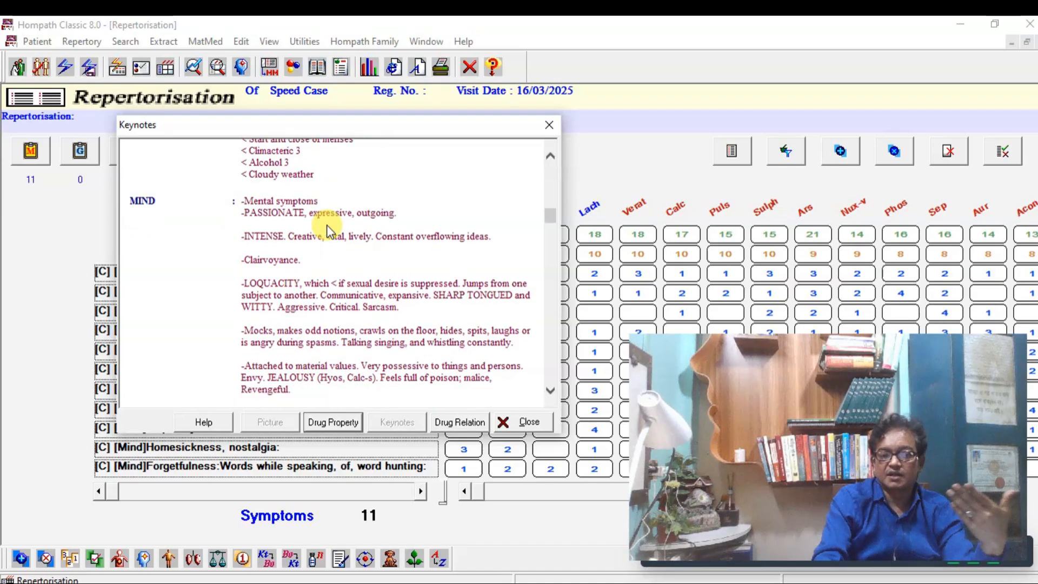
{"action": "left_click", "coordinate": [529, 423]}
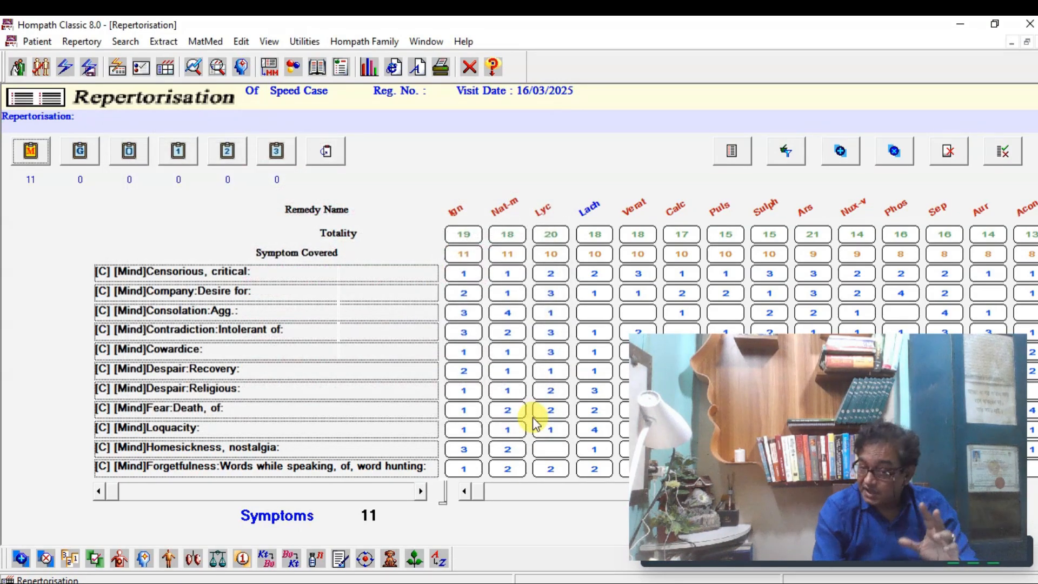
Look at image 01.png once more and return to the Speed Case repertorisation in Hompath Classic
{"action": "left_click", "coordinate": [309, 255]}
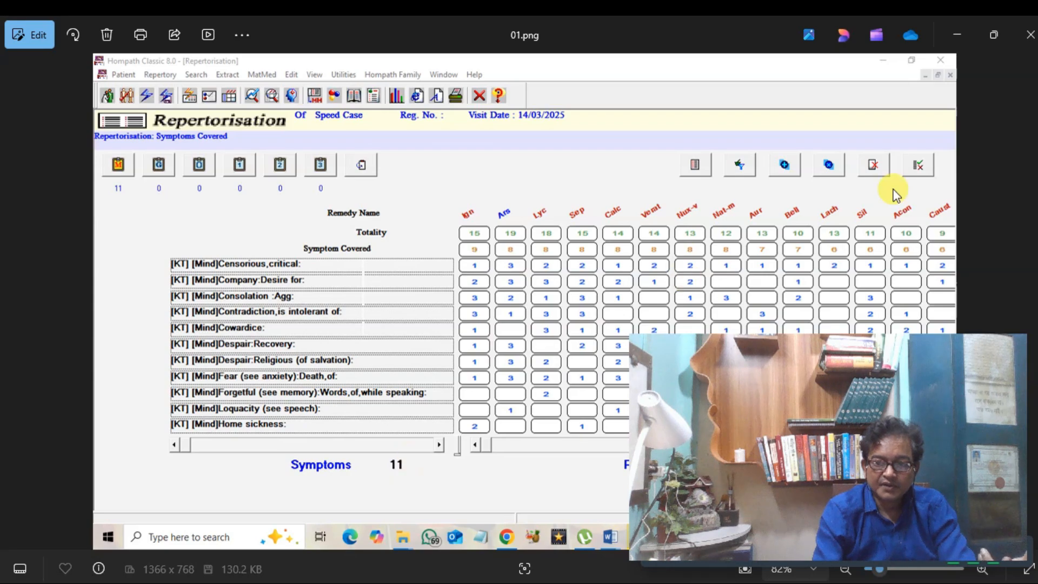
{"action": "left_click", "coordinate": [957, 33]}
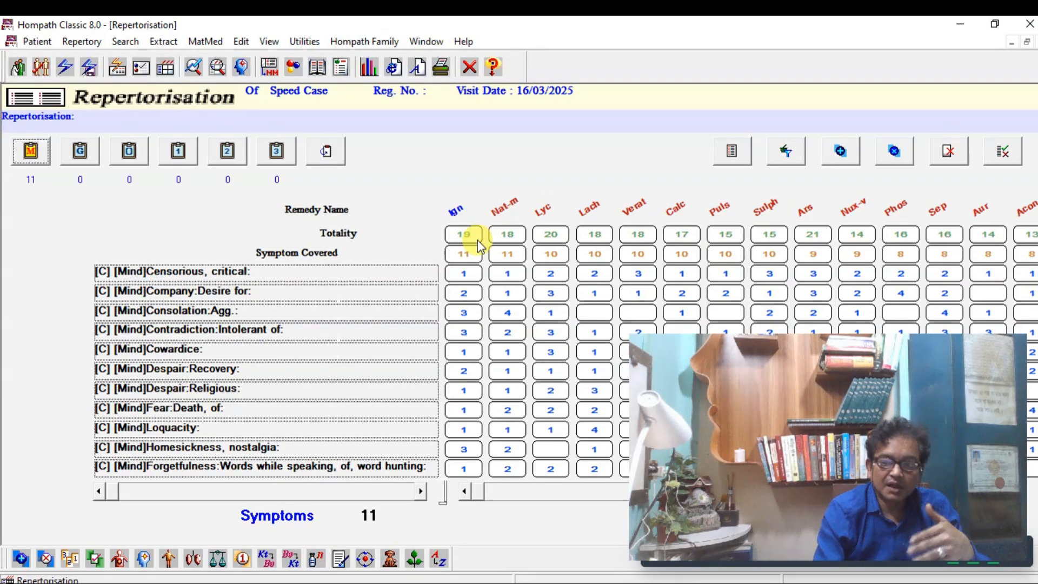
{"action": "left_click_drag", "start_coordinate": [809, 363], "coordinate": [815, 307]}
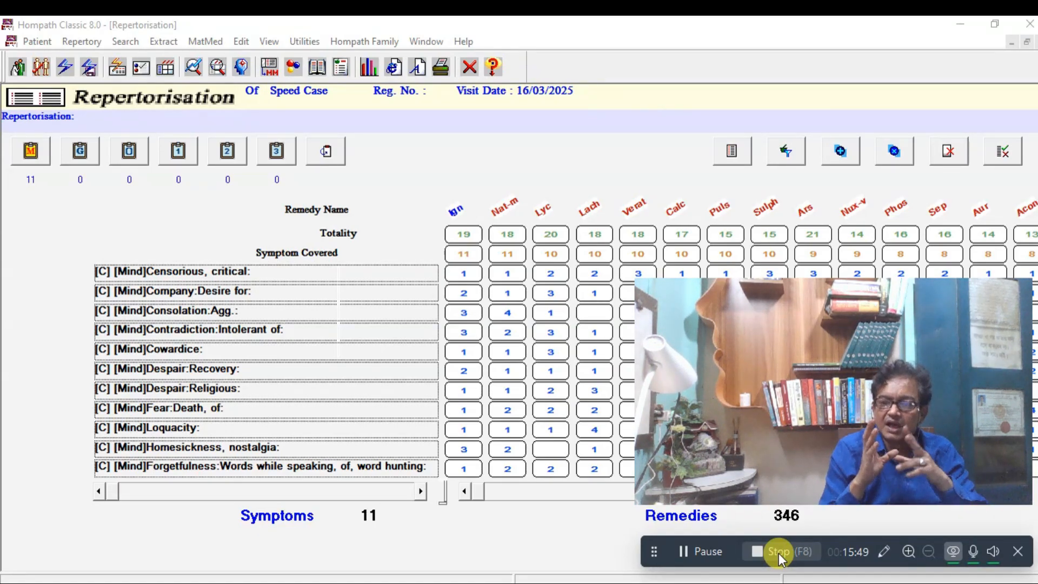
{"action": "left_click", "coordinate": [778, 554]}
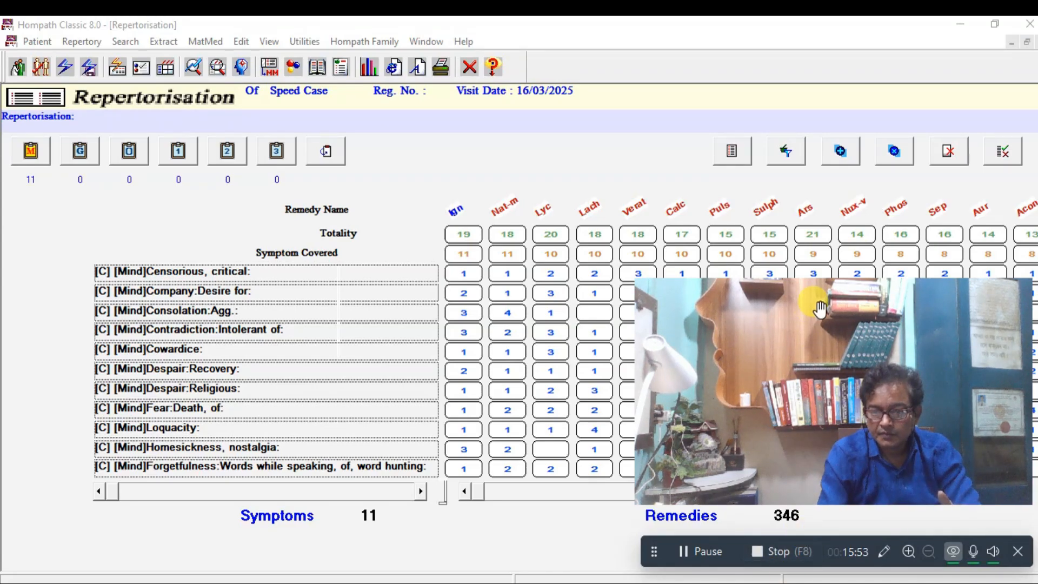
{"action": "left_click_drag", "start_coordinate": [820, 311], "coordinate": [818, 326]}
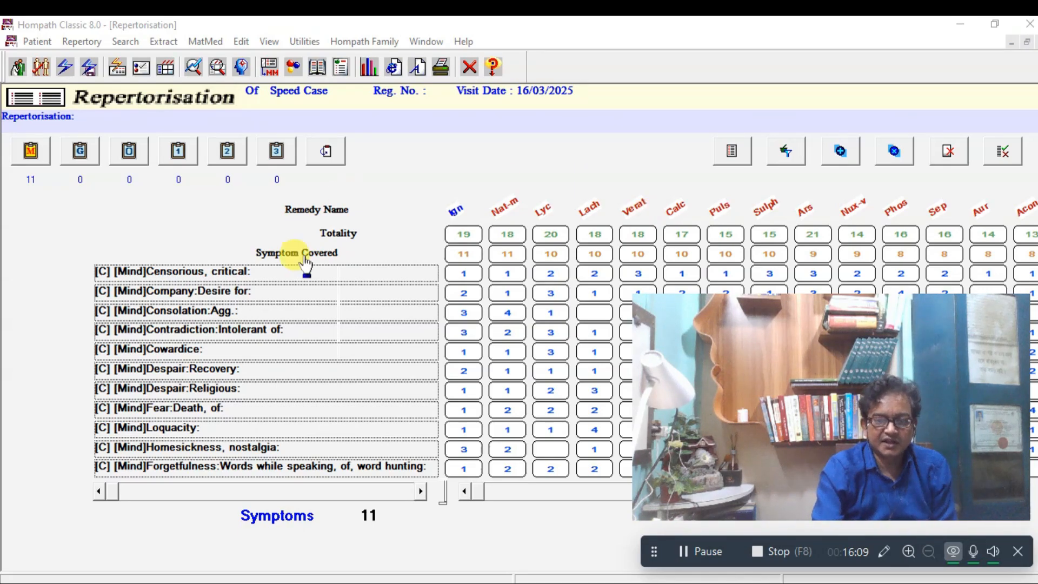
Sort the remedies of the Speed Case repertorisation by symptoms covered
{"action": "left_click", "coordinate": [299, 254]}
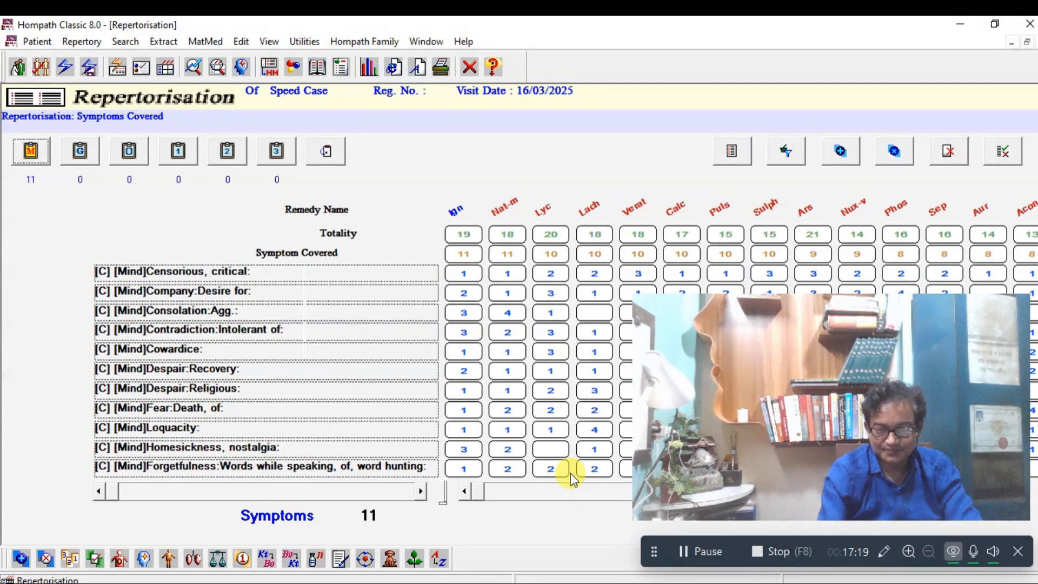
{"action": "left_click", "coordinate": [781, 556]}
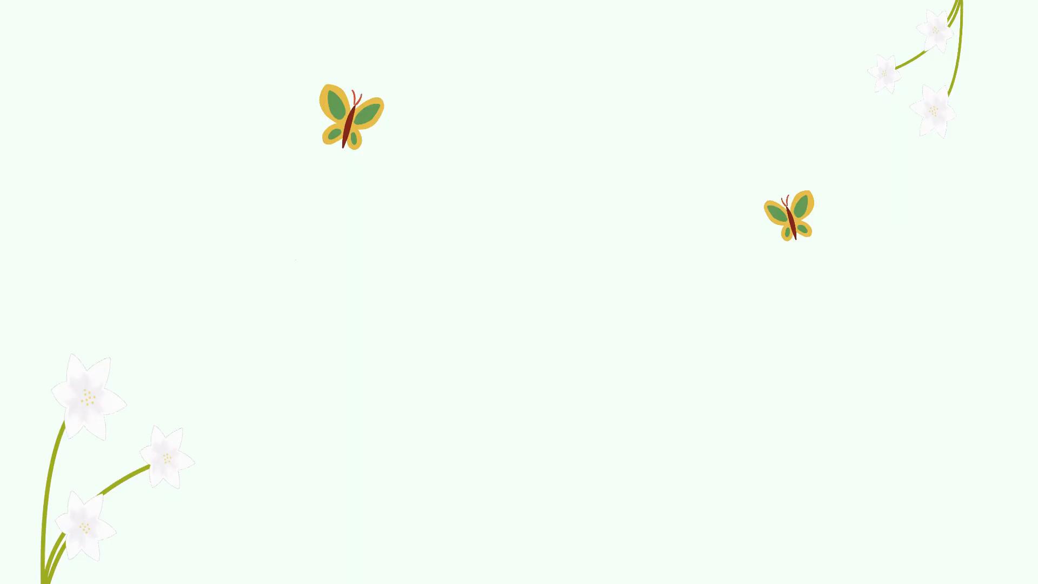